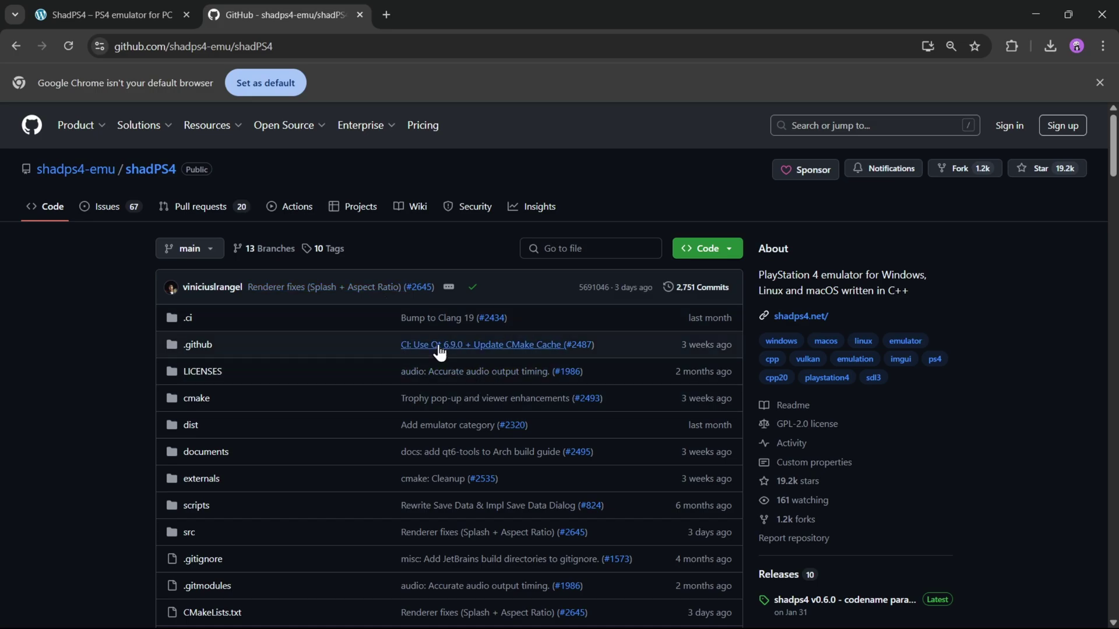
Read the shadPS4 repository README through its General information section, checking the supported operating systems and programming language
{"action": "scroll", "coordinate": [437, 349], "scroll_direction": "down", "scroll_amount": 5}
{"action": "scroll", "coordinate": [554, 349], "scroll_direction": "down", "scroll_amount": 5}
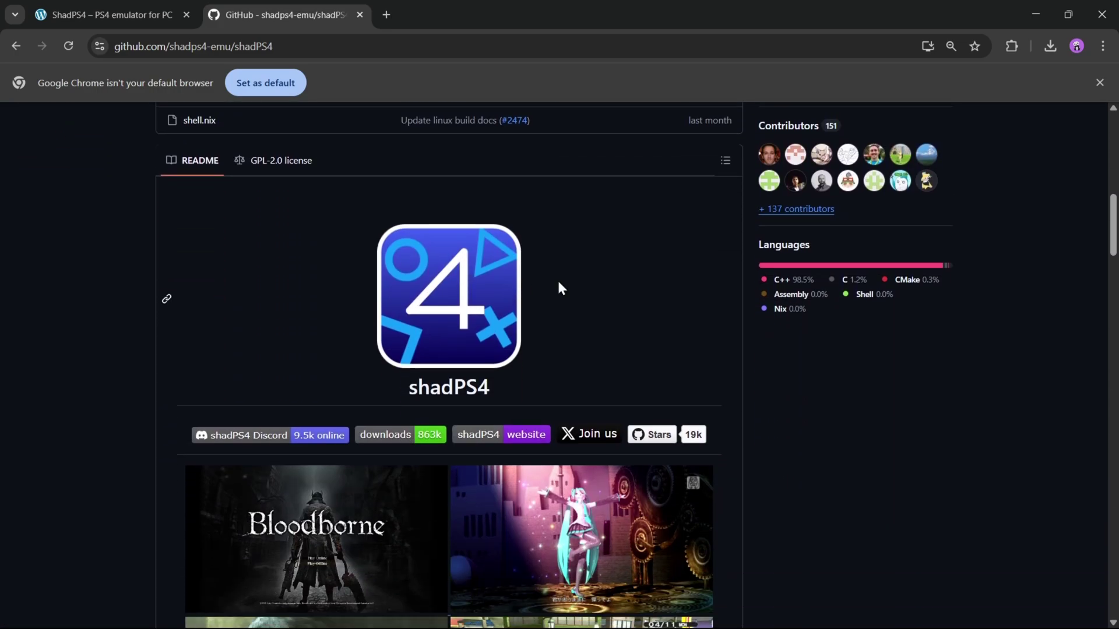
{"action": "scroll", "coordinate": [644, 302], "scroll_direction": "down", "scroll_amount": 5}
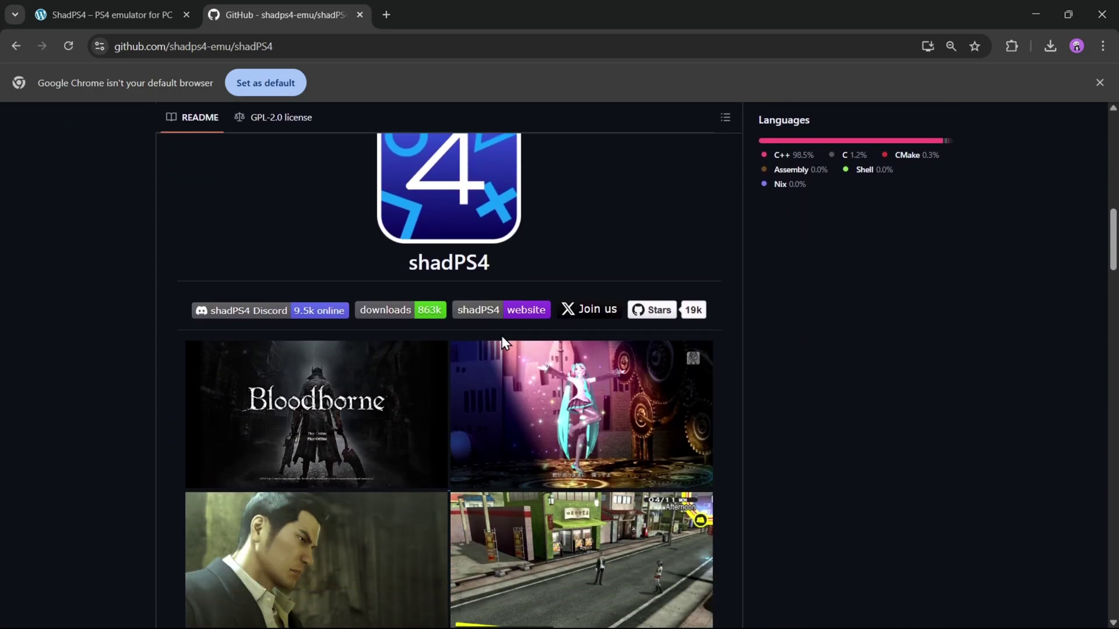
{"action": "scroll", "coordinate": [552, 361], "scroll_direction": "down", "scroll_amount": 3}
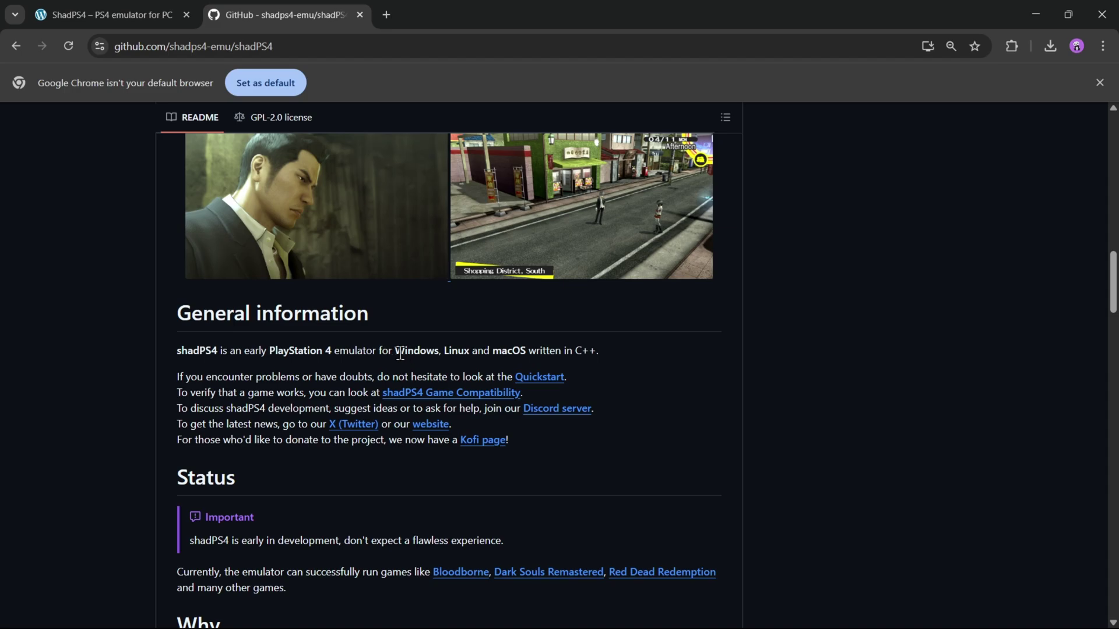
{"action": "left_click_drag", "start_coordinate": [400, 352], "coordinate": [454, 350]}
{"action": "left_click", "coordinate": [563, 350]}
{"action": "left_click_drag", "start_coordinate": [563, 350], "coordinate": [596, 350]}
{"action": "left_click", "coordinate": [634, 363]}
Review the shadPS4 Game Compatibility status categories and browse the games labelled status-playable
{"action": "scroll", "coordinate": [268, 347], "scroll_direction": "down", "scroll_amount": 5}
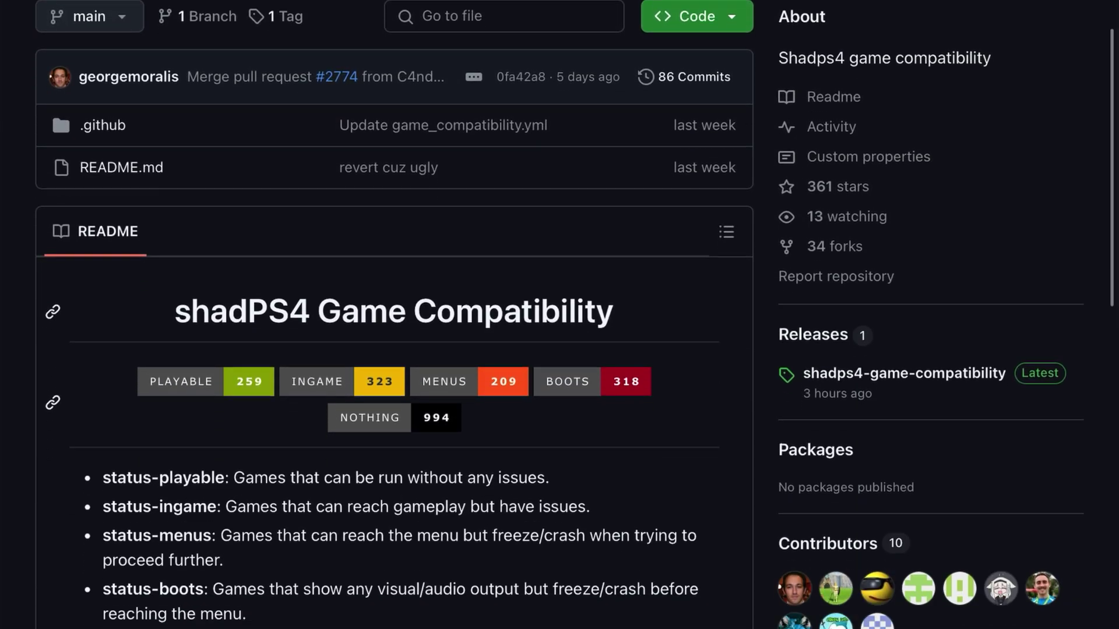
{"action": "scroll", "coordinate": [560, 315], "scroll_direction": "down", "scroll_amount": 2}
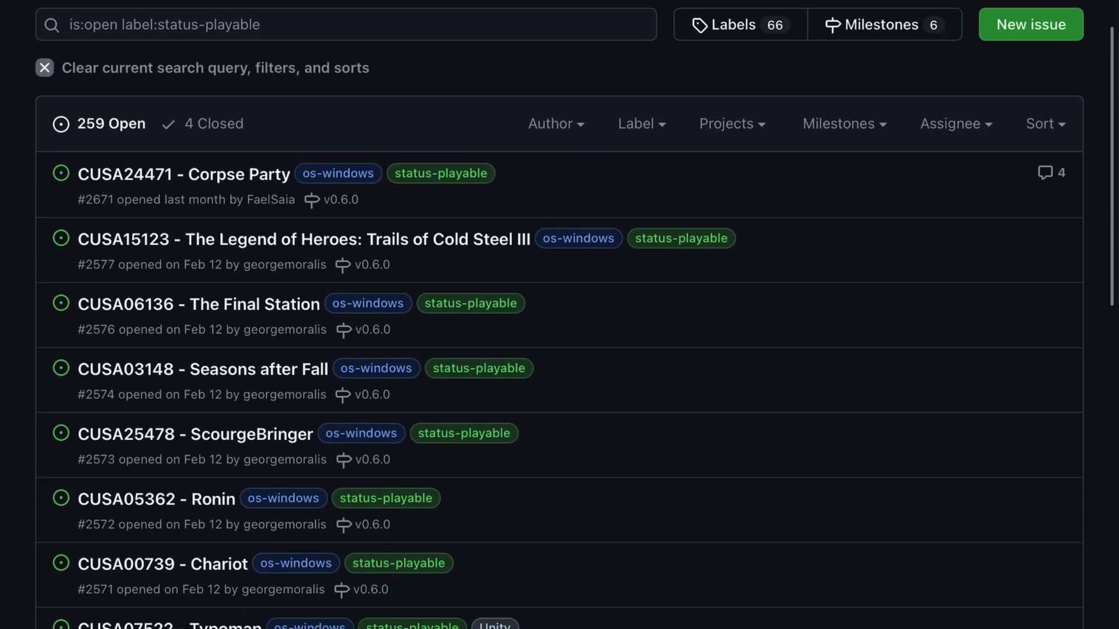
{"action": "scroll", "coordinate": [559, 314], "scroll_direction": "down", "scroll_amount": 15}
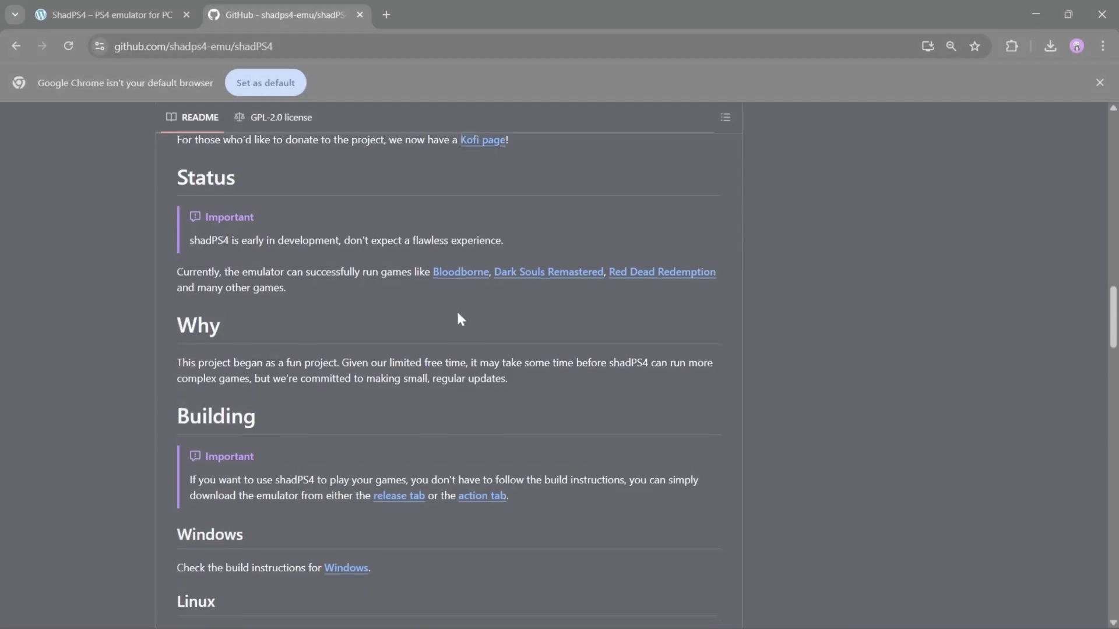
Read the README's building notes, keyboard shortcuts and table of keyboard equivalents for the controller buttons
{"action": "scroll", "coordinate": [456, 309], "scroll_direction": "down", "scroll_amount": 4}
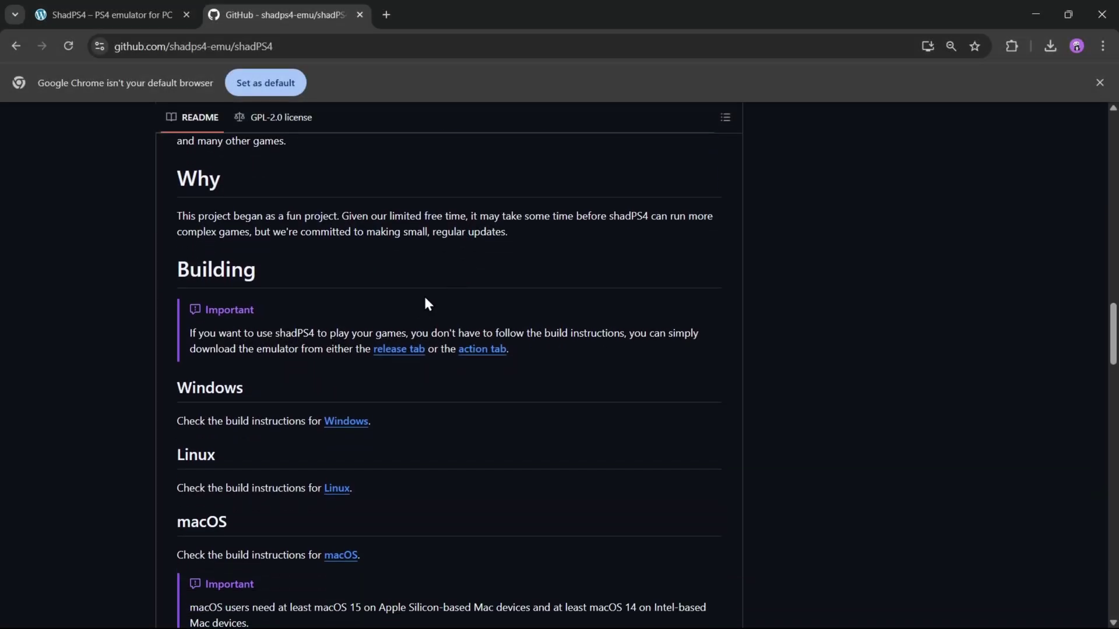
{"action": "scroll", "coordinate": [408, 294], "scroll_direction": "up", "scroll_amount": 1}
{"action": "scroll", "coordinate": [478, 294], "scroll_direction": "down", "scroll_amount": 5}
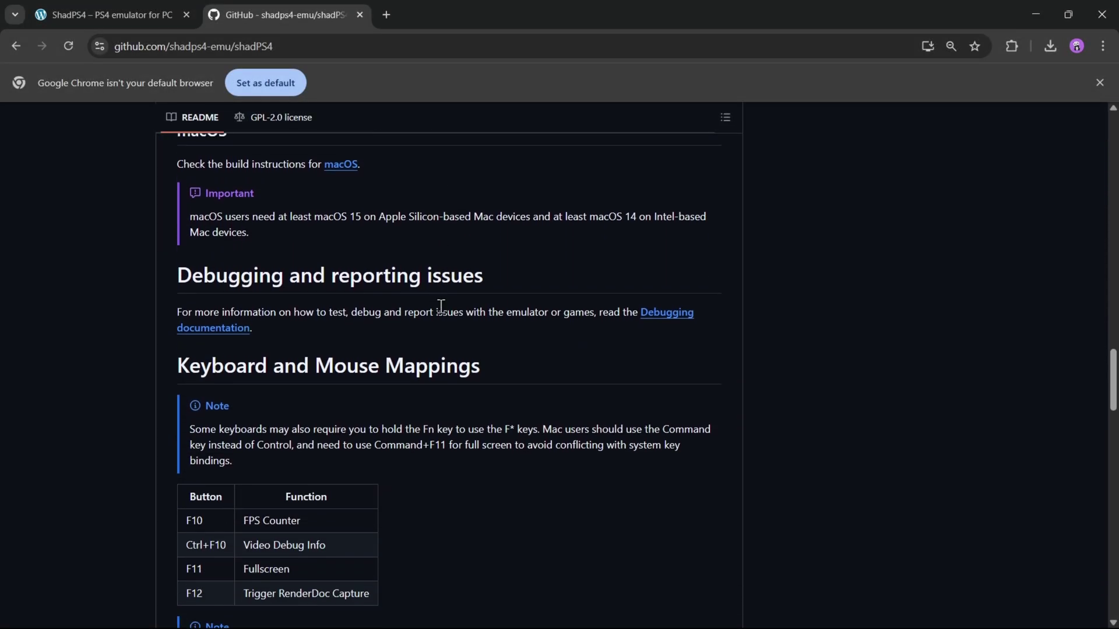
{"action": "scroll", "coordinate": [217, 334], "scroll_direction": "down", "scroll_amount": 2}
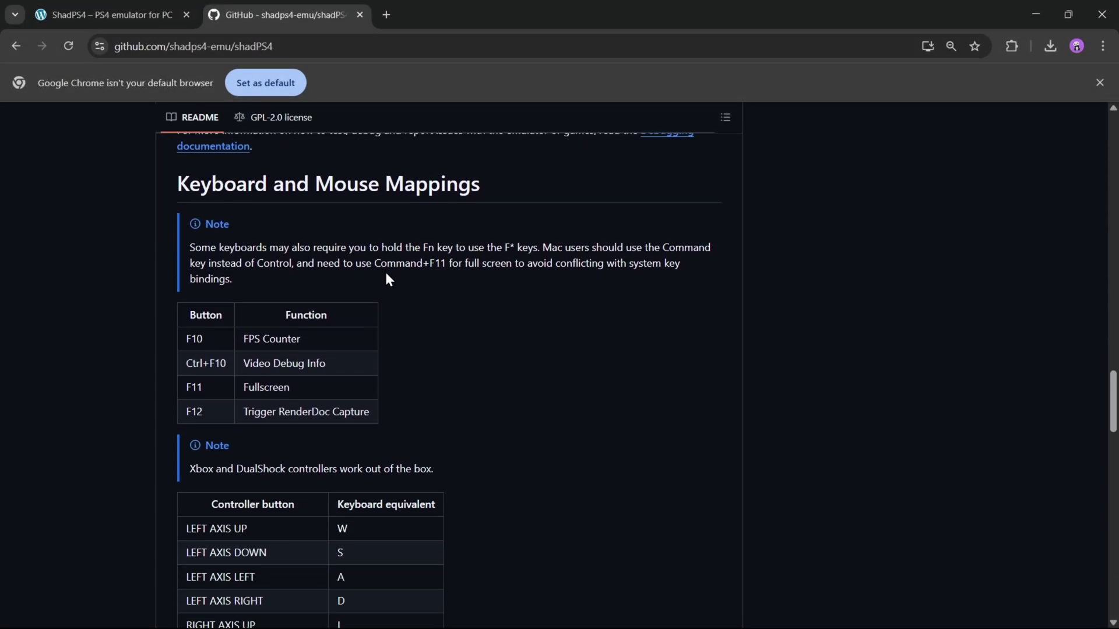
{"action": "scroll", "coordinate": [524, 286], "scroll_direction": "down", "scroll_amount": 1}
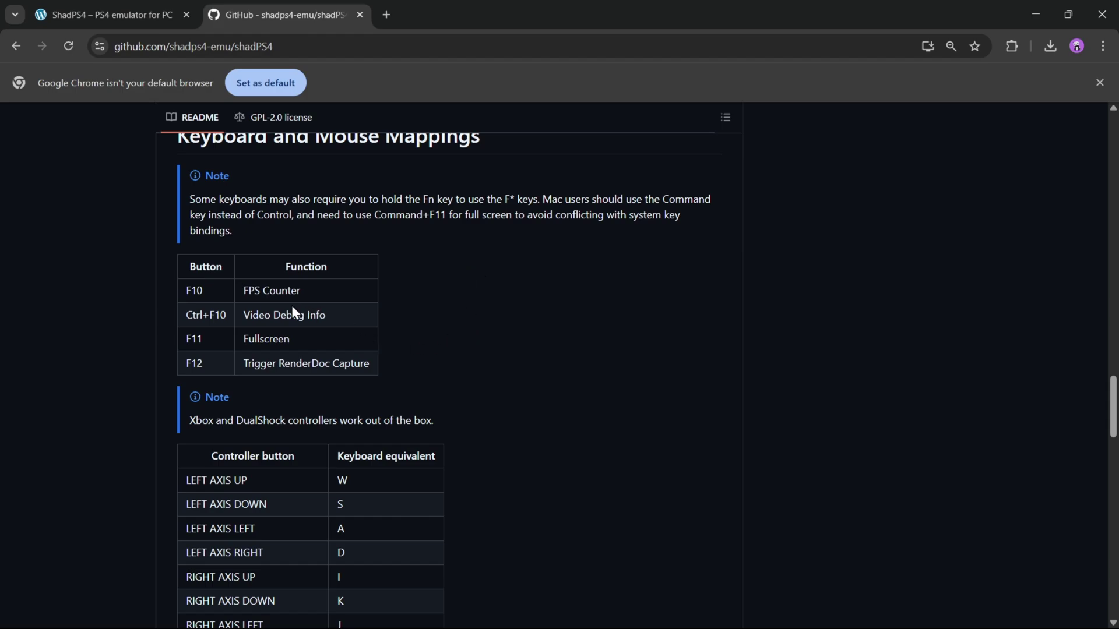
{"action": "scroll", "coordinate": [308, 326], "scroll_direction": "down", "scroll_amount": 1}
{"action": "scroll", "coordinate": [484, 329], "scroll_direction": "up", "scroll_amount": 1}
{"action": "scroll", "coordinate": [282, 299], "scroll_direction": "down", "scroll_amount": 3}
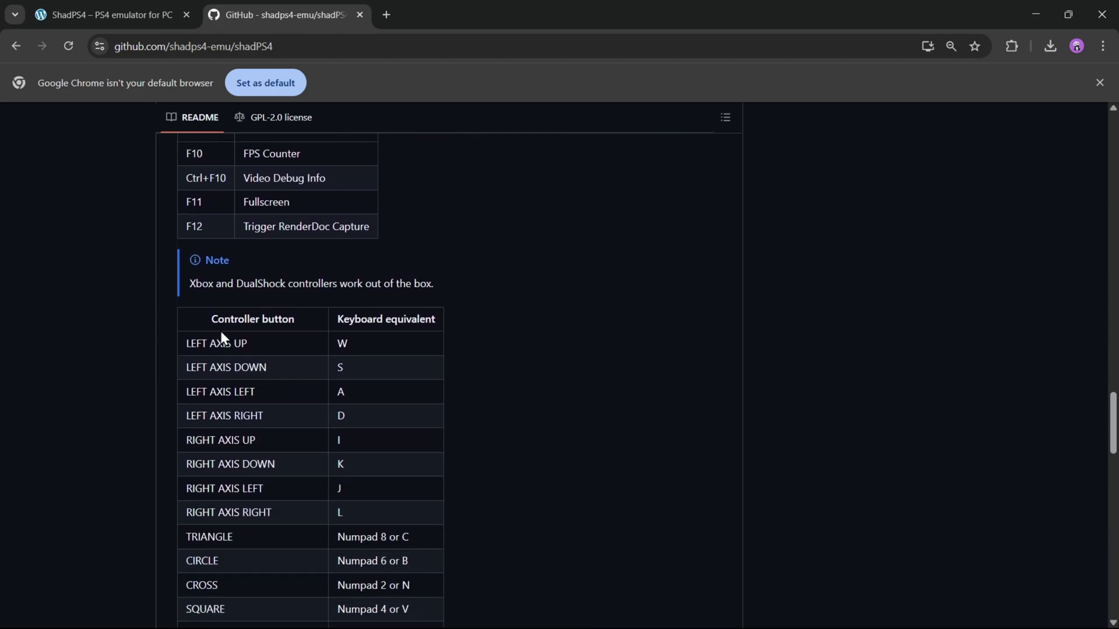
{"action": "scroll", "coordinate": [220, 331], "scroll_direction": "down", "scroll_amount": 8}
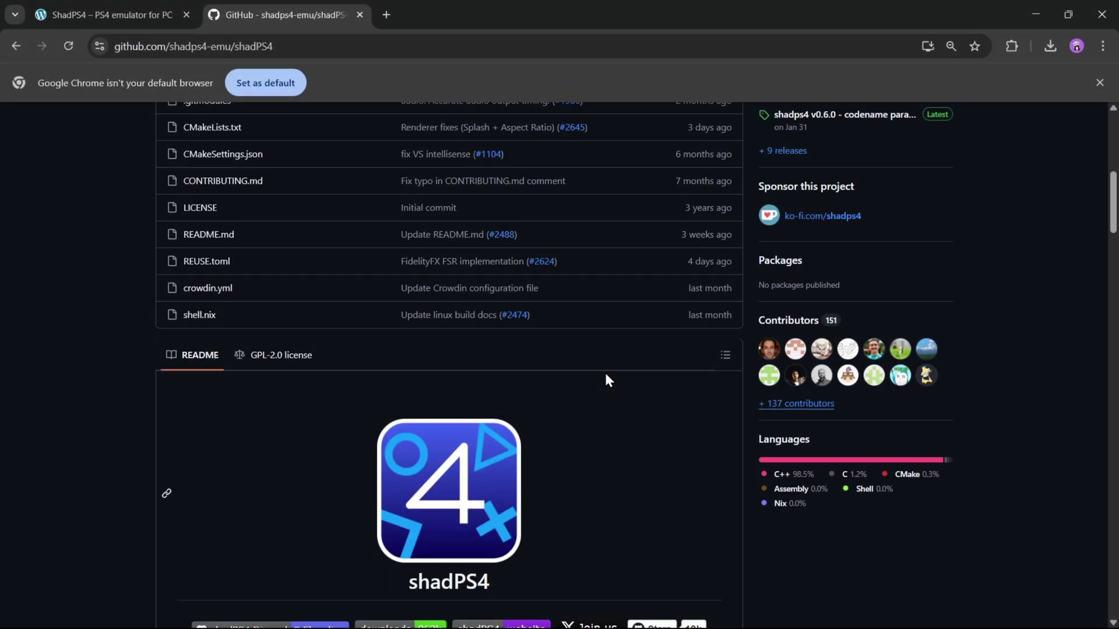
Download shadps4-win64-qt-2025-03-13-5691046.zip from the assets of the newest pre-release in the repository's releases
{"action": "scroll", "coordinate": [606, 379], "scroll_direction": "up", "scroll_amount": 5}
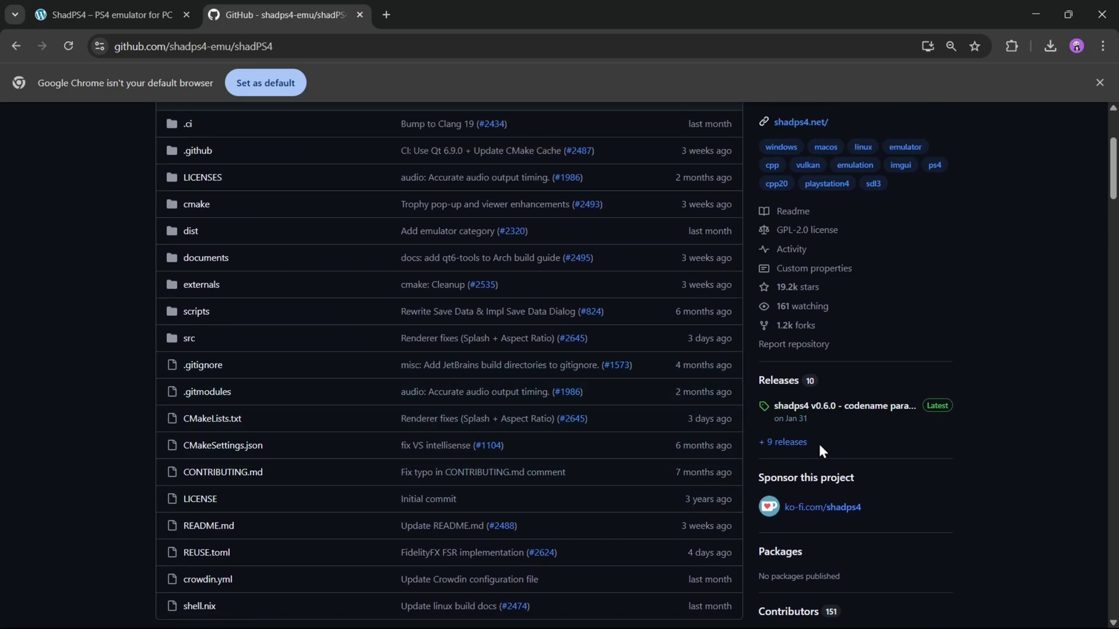
{"action": "left_click", "coordinate": [783, 443]}
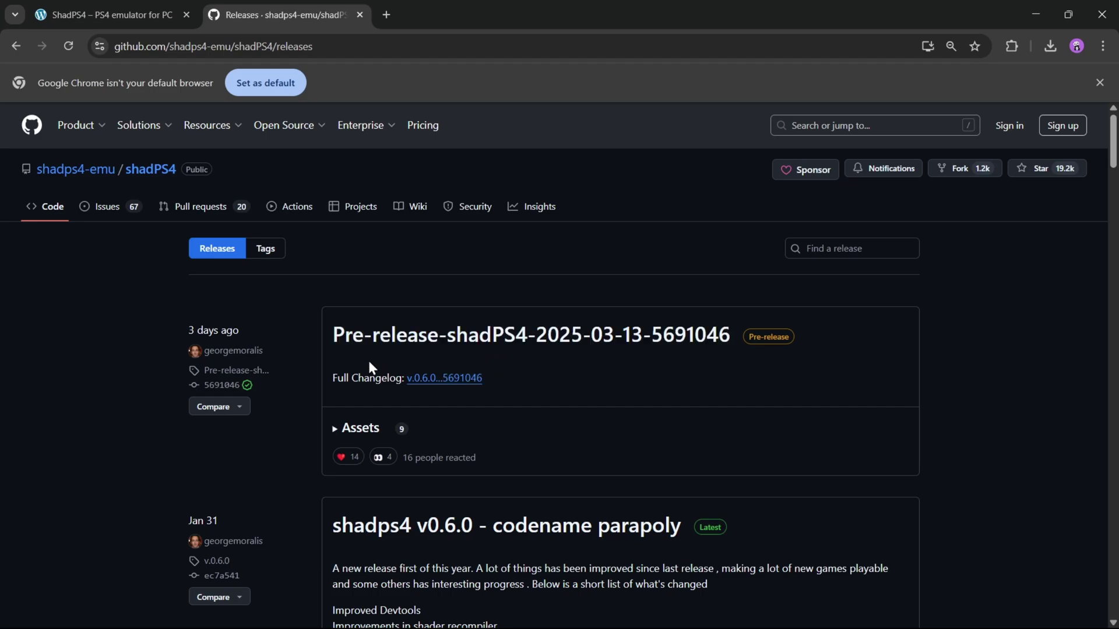
{"action": "left_click", "coordinate": [361, 427]}
{"action": "scroll", "coordinate": [501, 378], "scroll_direction": "down", "scroll_amount": 2}
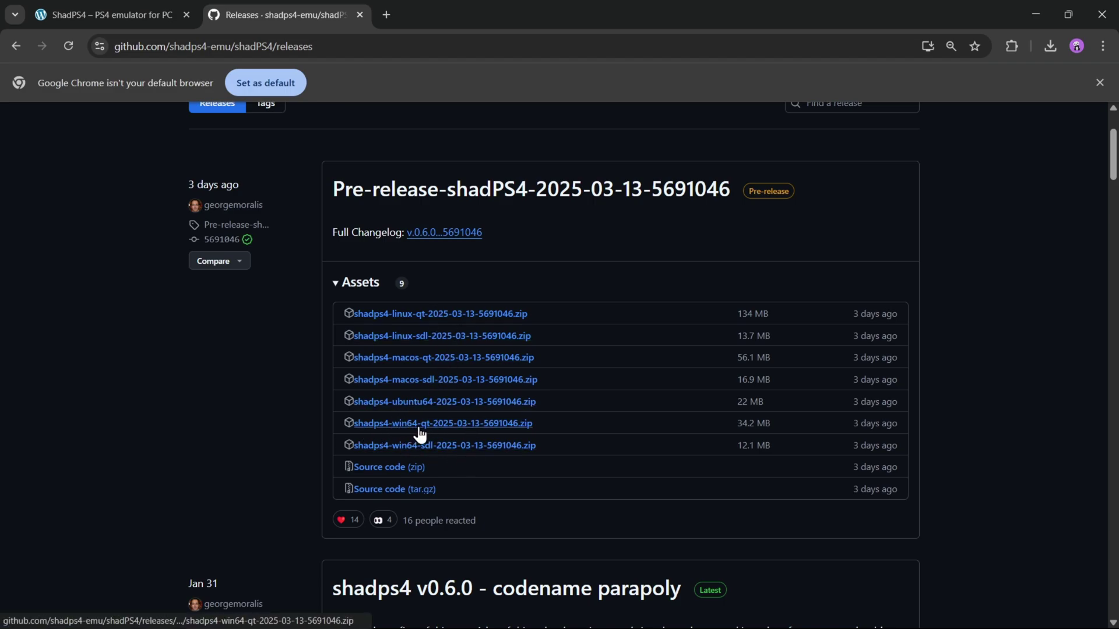
{"action": "left_click", "coordinate": [400, 424]}
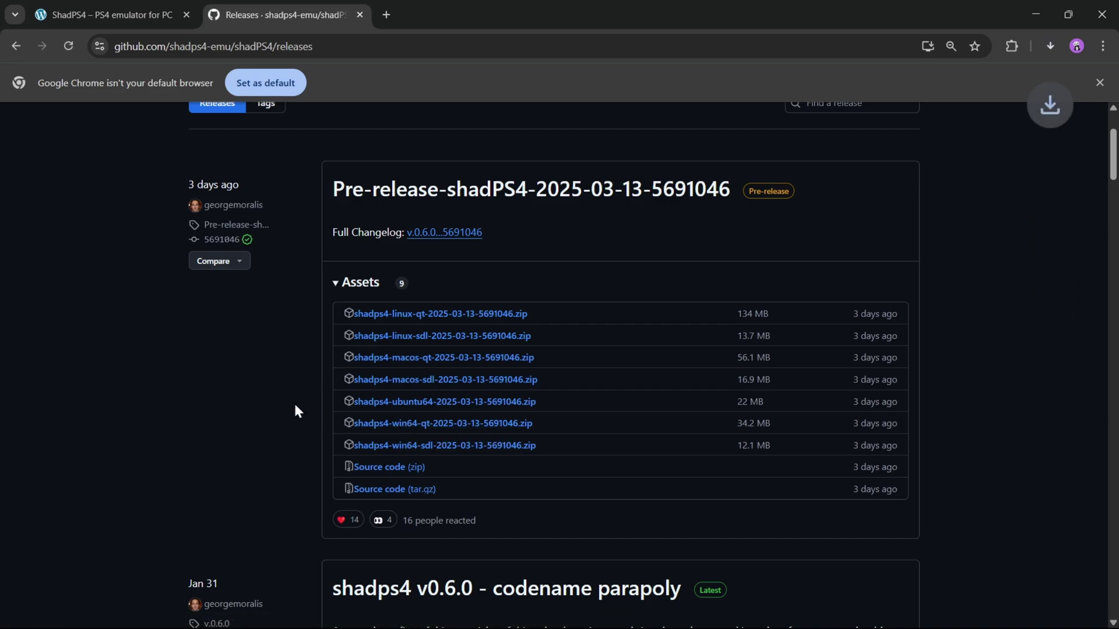
Switch to the shadps4.net website, look over its latest posts and open its Downloads page
{"action": "left_click", "coordinate": [110, 19]}
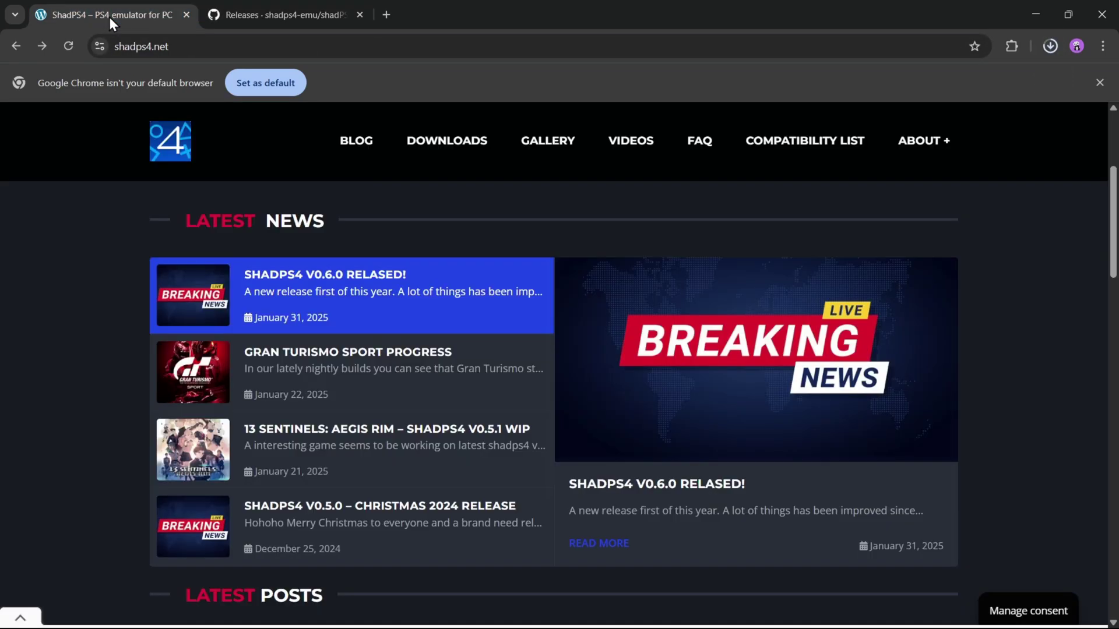
{"action": "scroll", "coordinate": [226, 210], "scroll_direction": "down", "scroll_amount": 5}
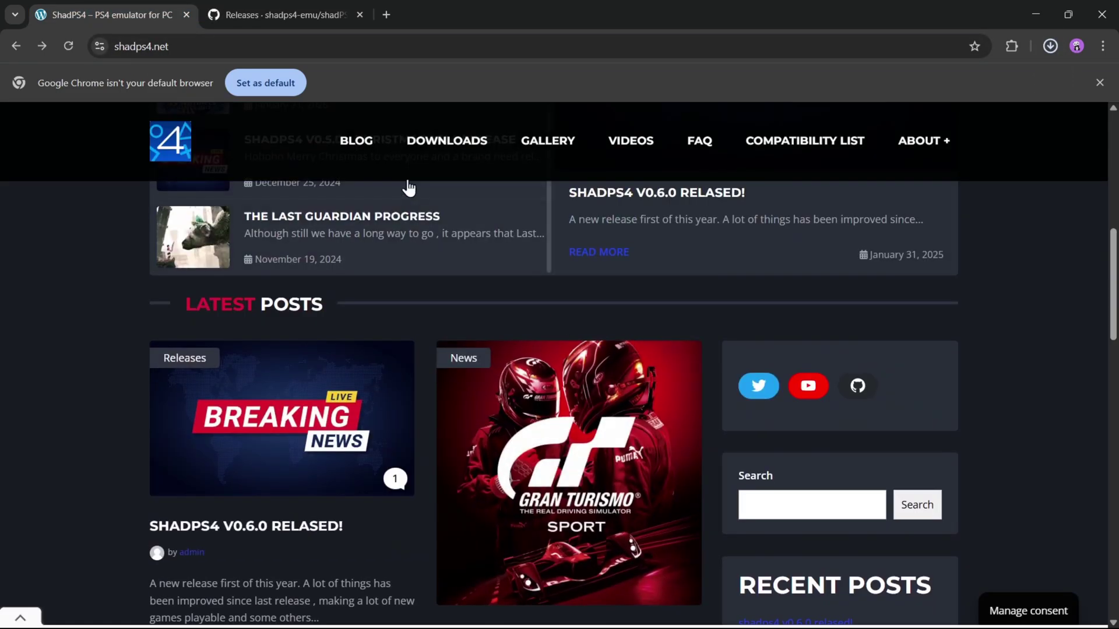
{"action": "left_click", "coordinate": [444, 143]}
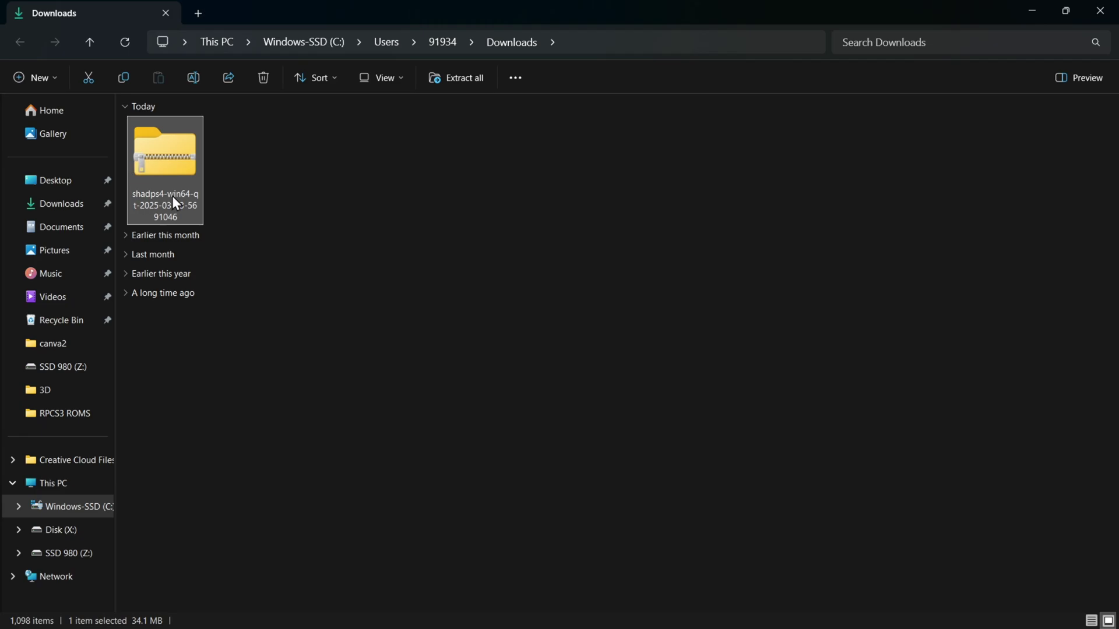
In File Explorer, extract the downloaded shadps4-win64-qt archive with WinRAR into a folder of the same name
{"action": "right_click", "coordinate": [166, 160]}
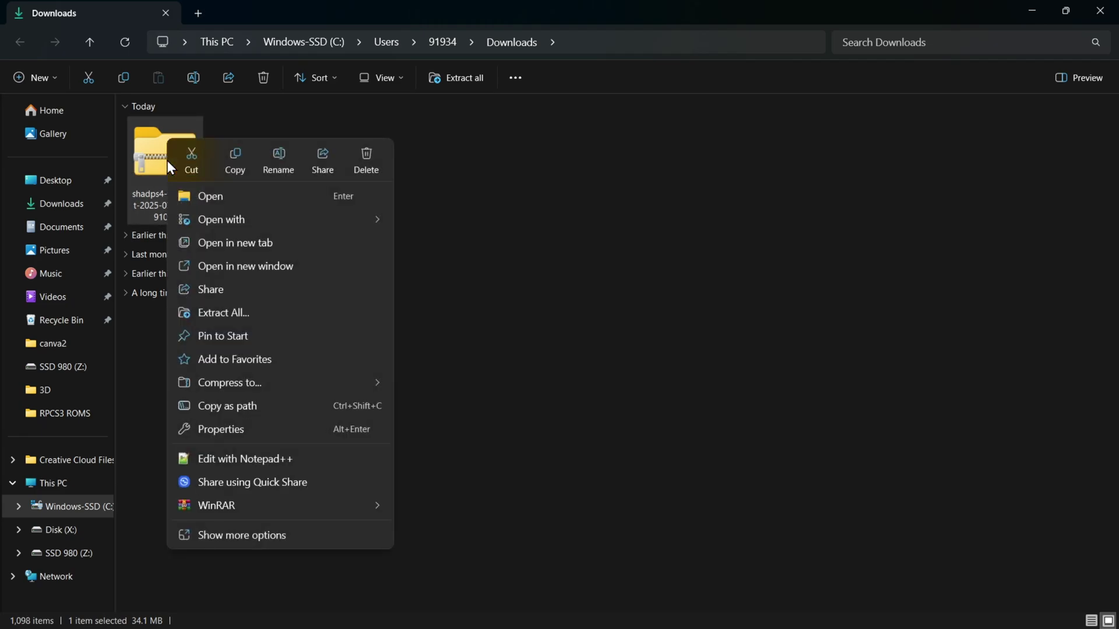
{"action": "mouse_move", "coordinate": [300, 514]}
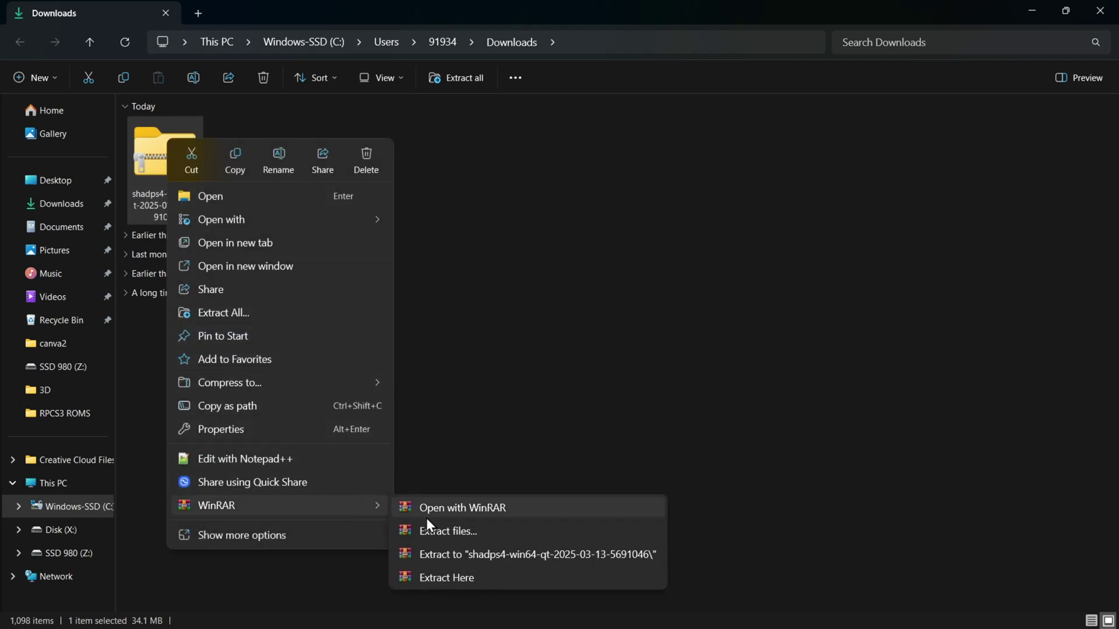
{"action": "left_click", "coordinate": [446, 554]}
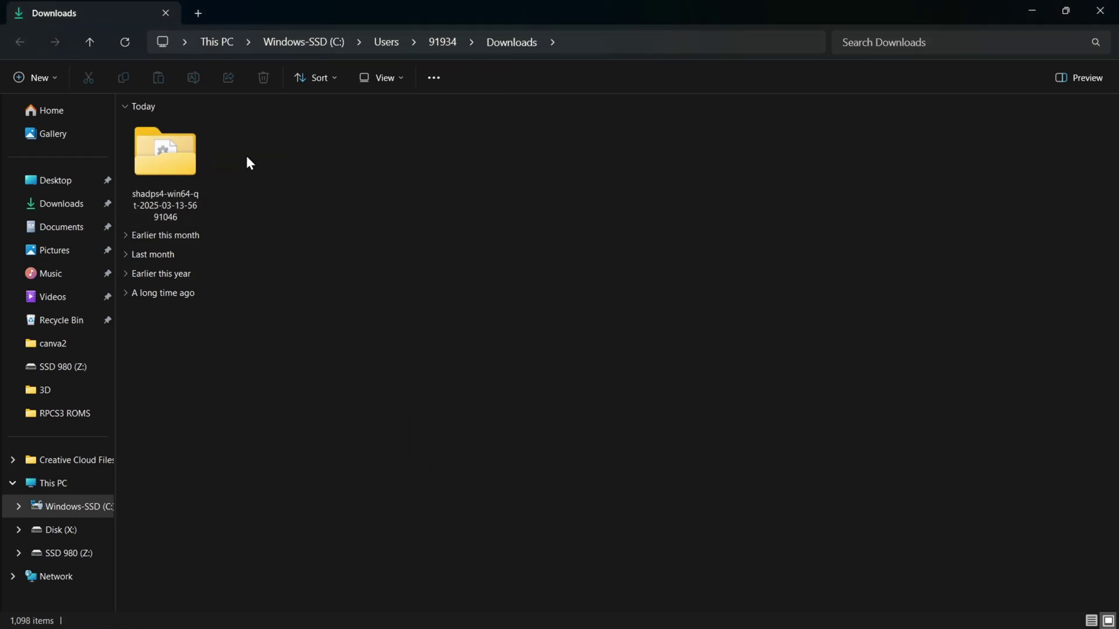
{"action": "double_click", "coordinate": [166, 157]}
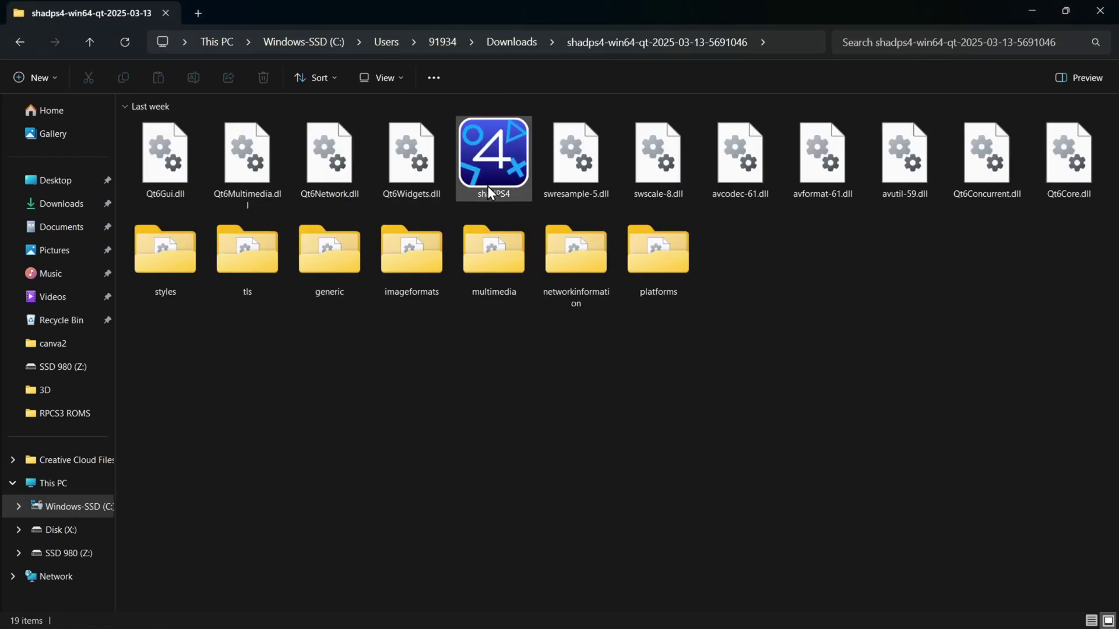
{"action": "left_click", "coordinate": [490, 200]}
{"action": "left_click", "coordinate": [510, 164]}
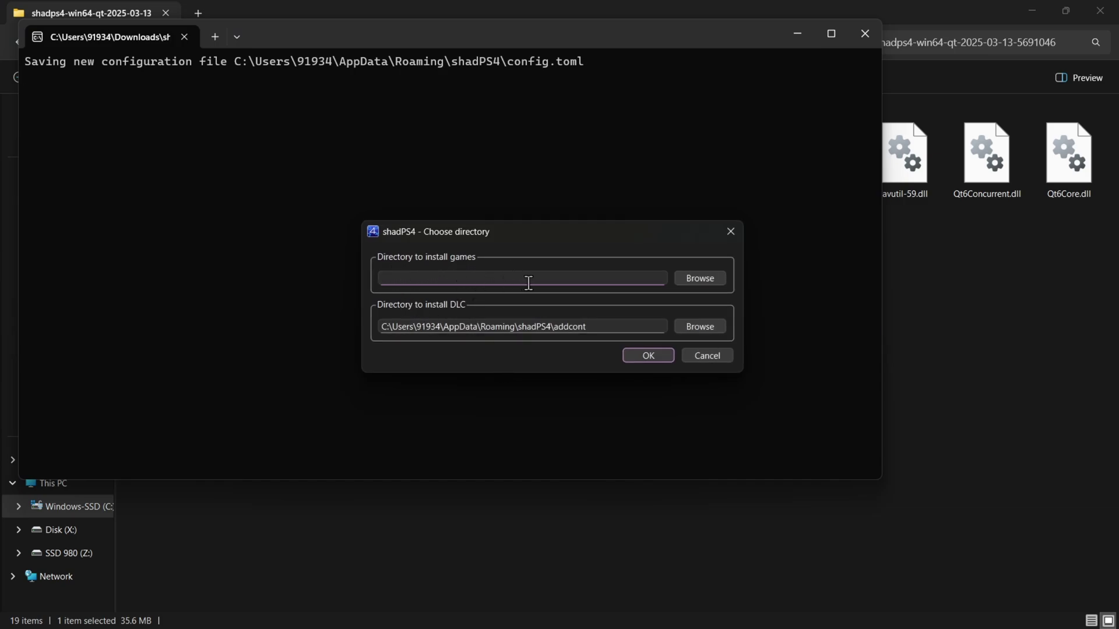
Create a folder named data inside Z:\ShadPS4 and choose it as the directory to install games
{"action": "left_click", "coordinate": [702, 279]}
{"action": "right_click", "coordinate": [543, 408]}
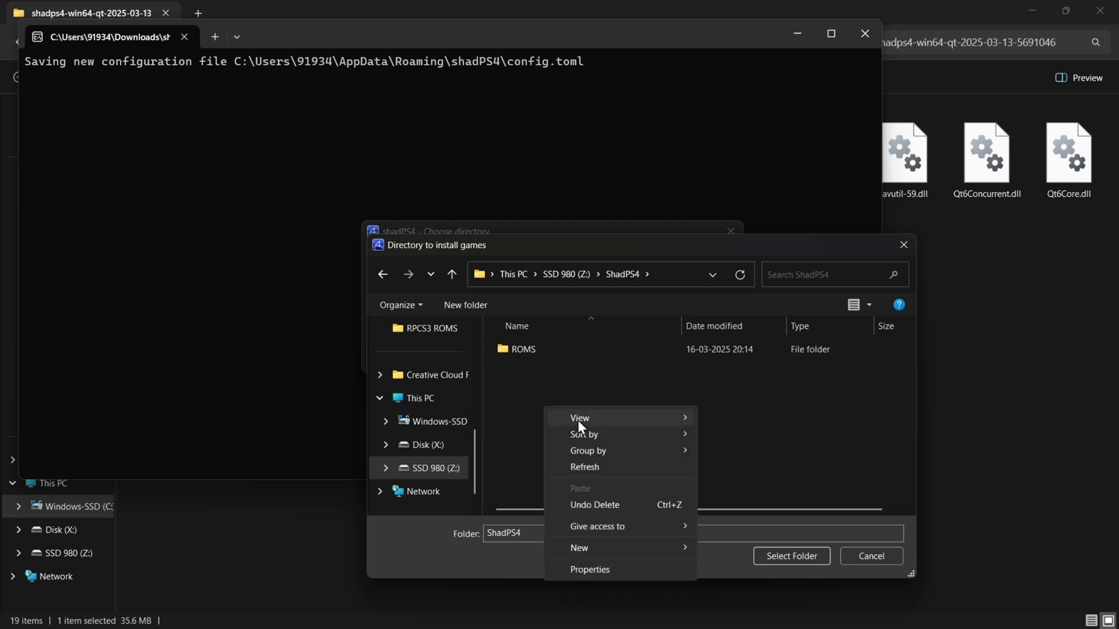
{"action": "mouse_move", "coordinate": [628, 548]}
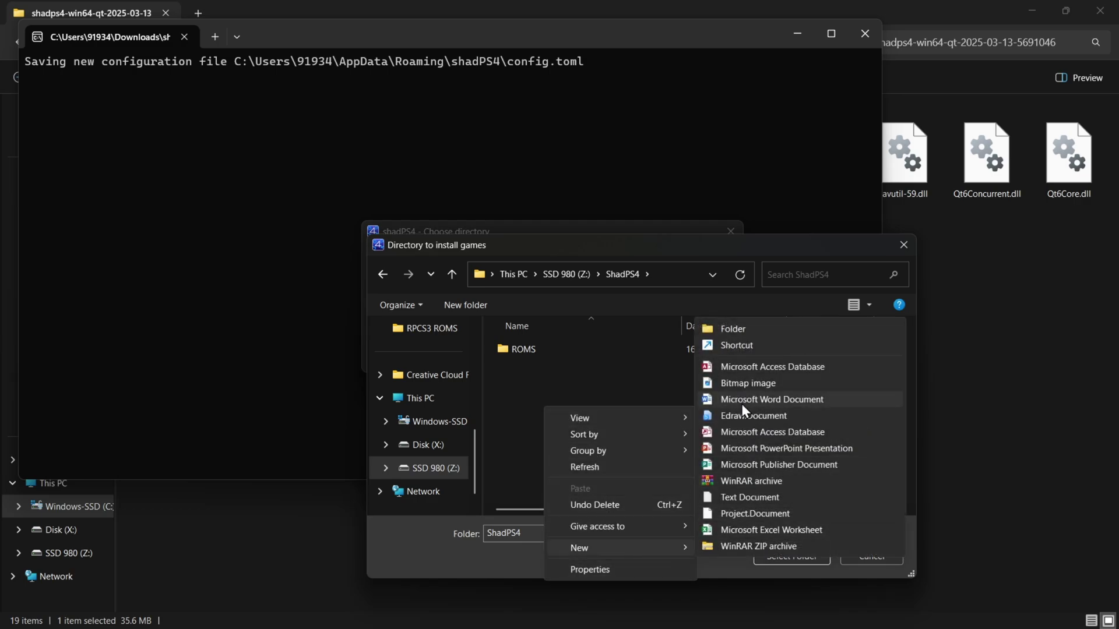
{"action": "left_click", "coordinate": [741, 329]}
{"action": "type", "text": "data"}
{"action": "key", "text": "Return"}
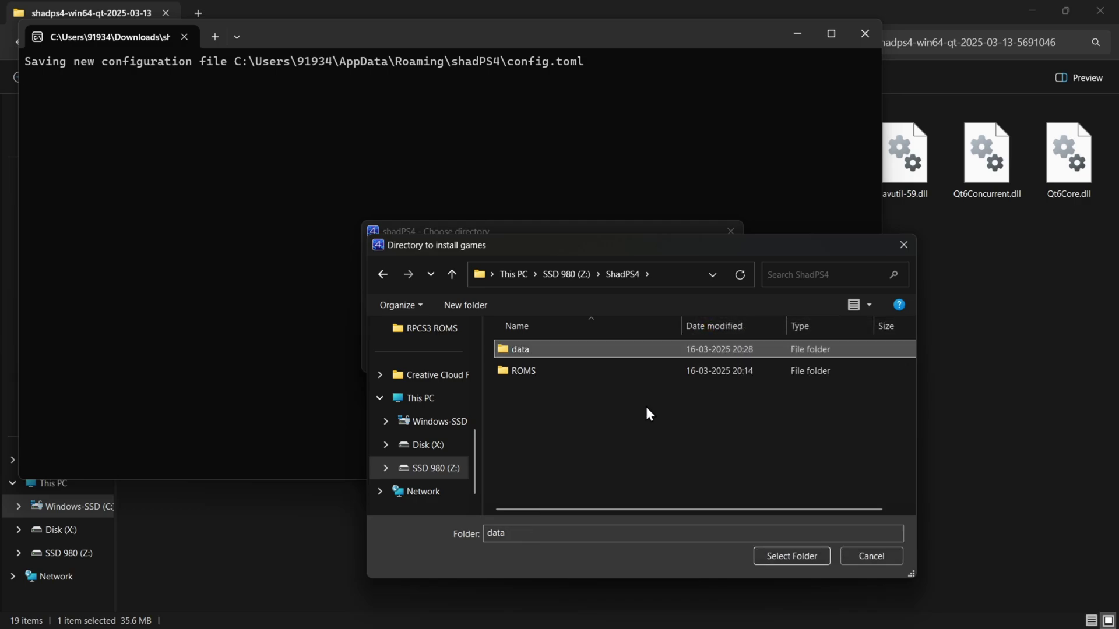
{"action": "double_click", "coordinate": [565, 350]}
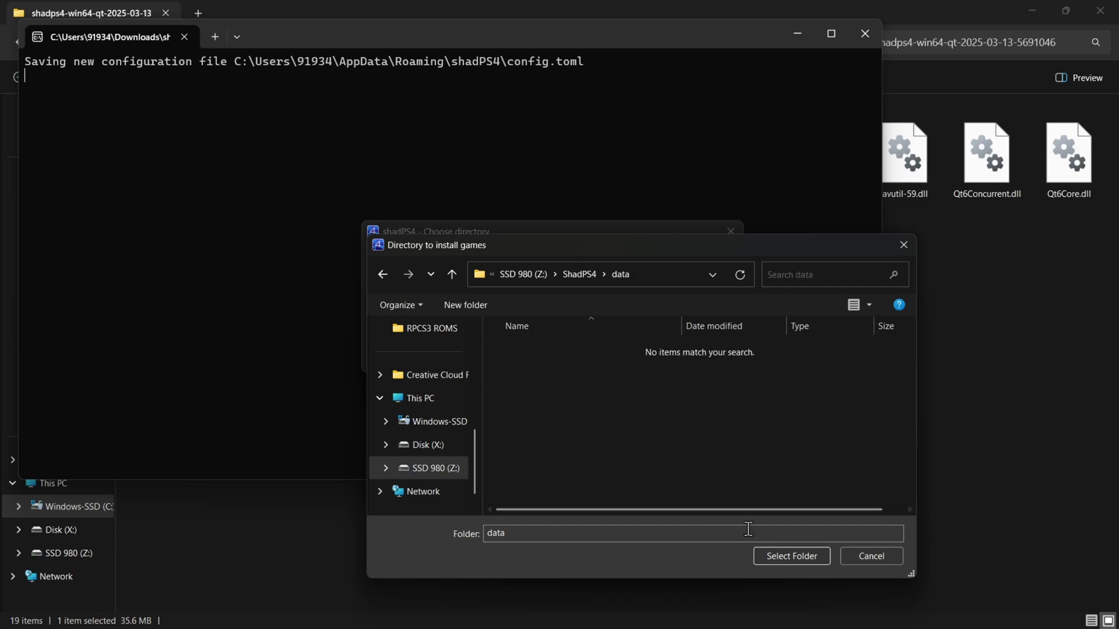
{"action": "left_click", "coordinate": [778, 560]}
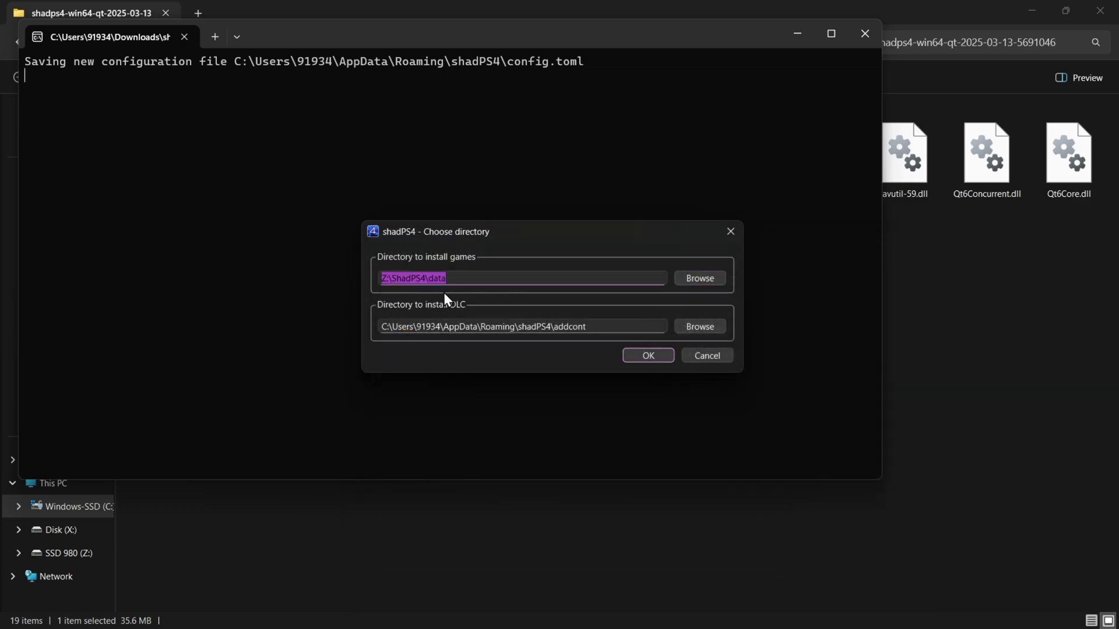
Keep the default shadPS4\addcont directory for DLC and accept the game and DLC install directories
{"action": "left_click", "coordinate": [451, 278]}
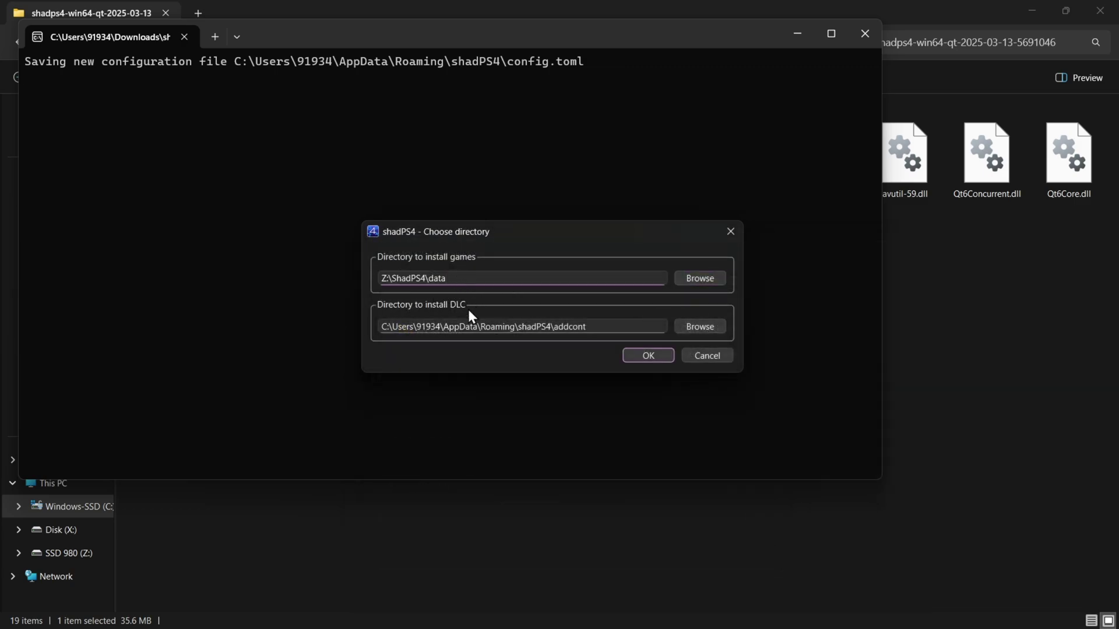
{"action": "triple_click", "coordinate": [446, 326]}
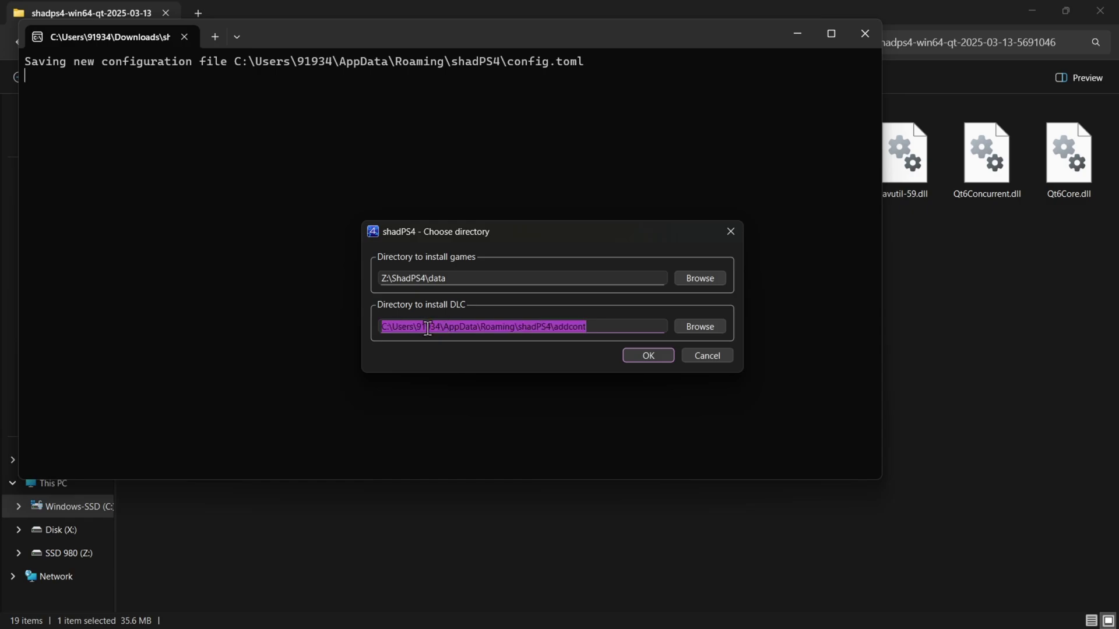
{"action": "left_click", "coordinate": [561, 327]}
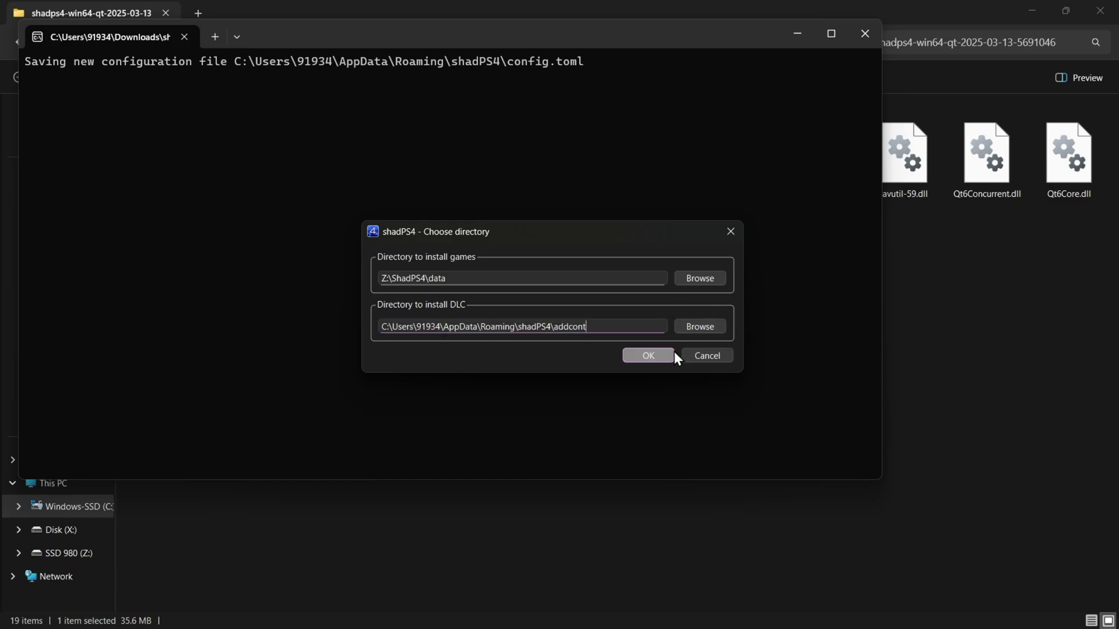
{"action": "left_click", "coordinate": [663, 355]}
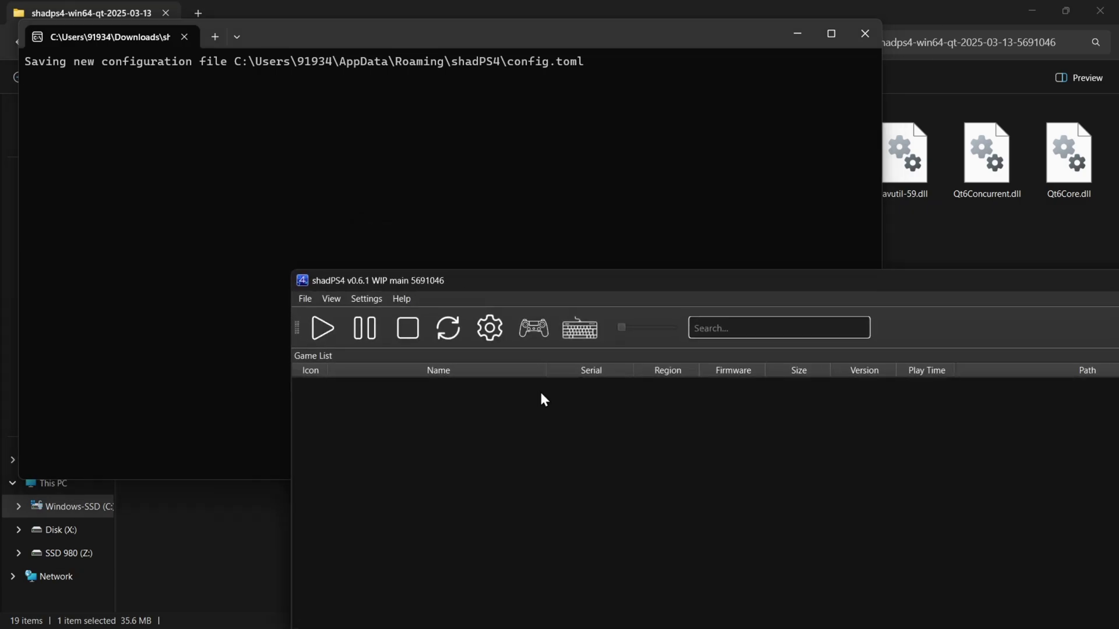
Maximize the shadPS4 window and check for emulator updates
{"action": "left_click_drag", "start_coordinate": [684, 282], "coordinate": [510, 3]}
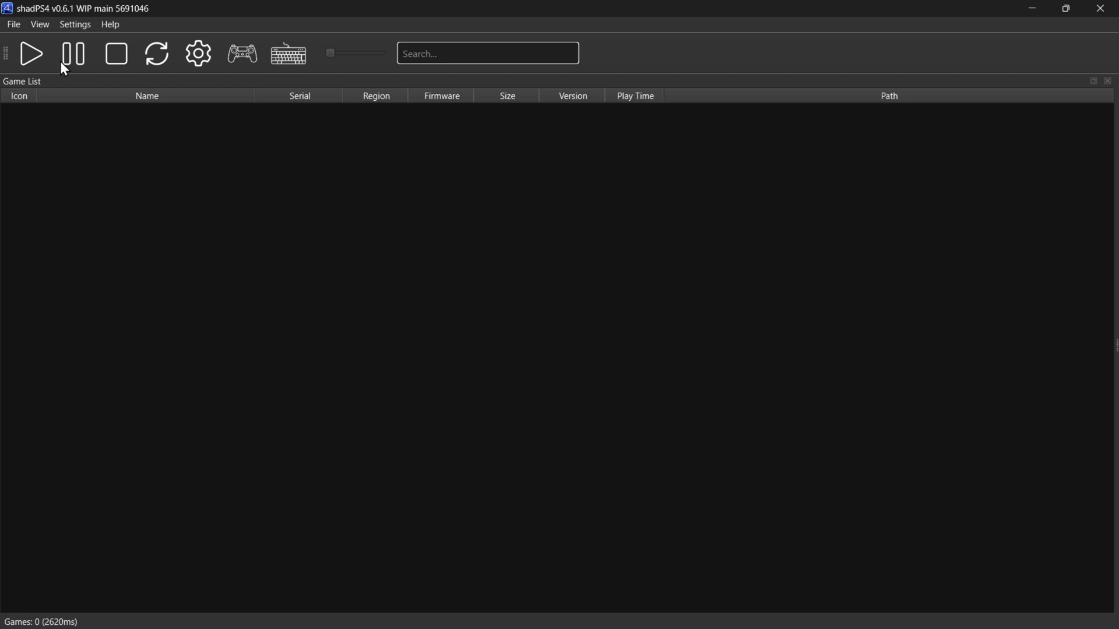
{"action": "left_click", "coordinate": [13, 25]}
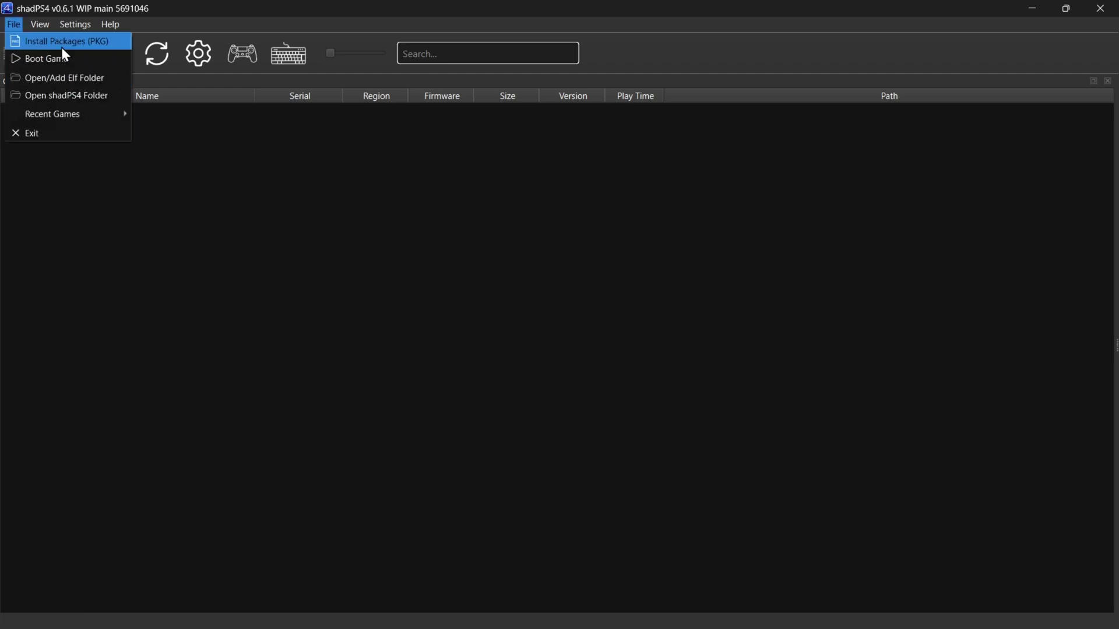
{"action": "mouse_move", "coordinate": [126, 24]}
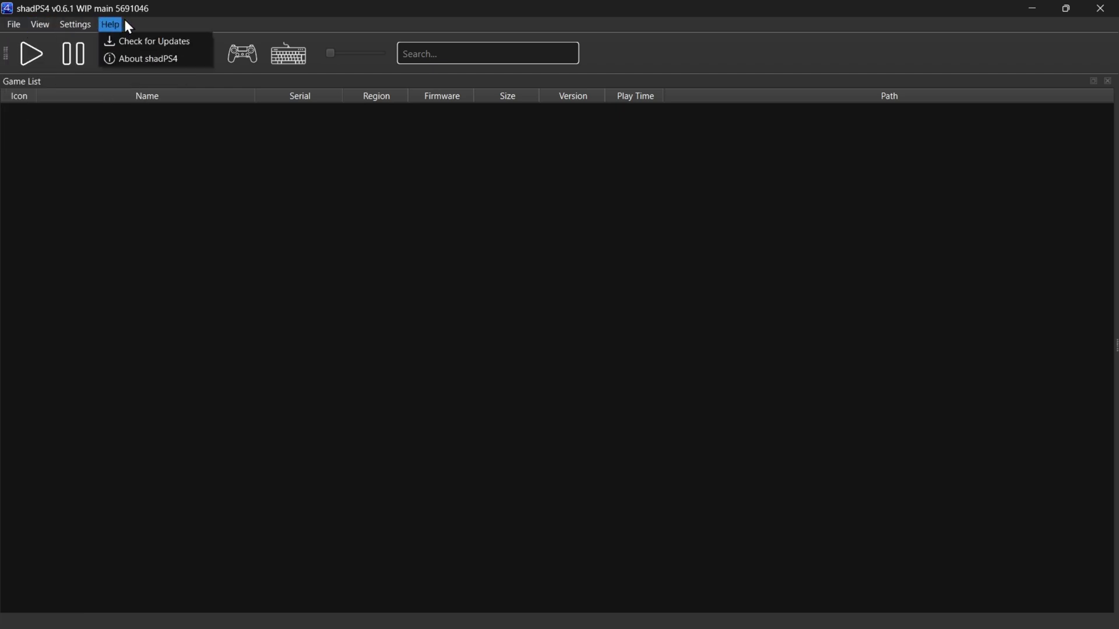
{"action": "mouse_move", "coordinate": [73, 20]}
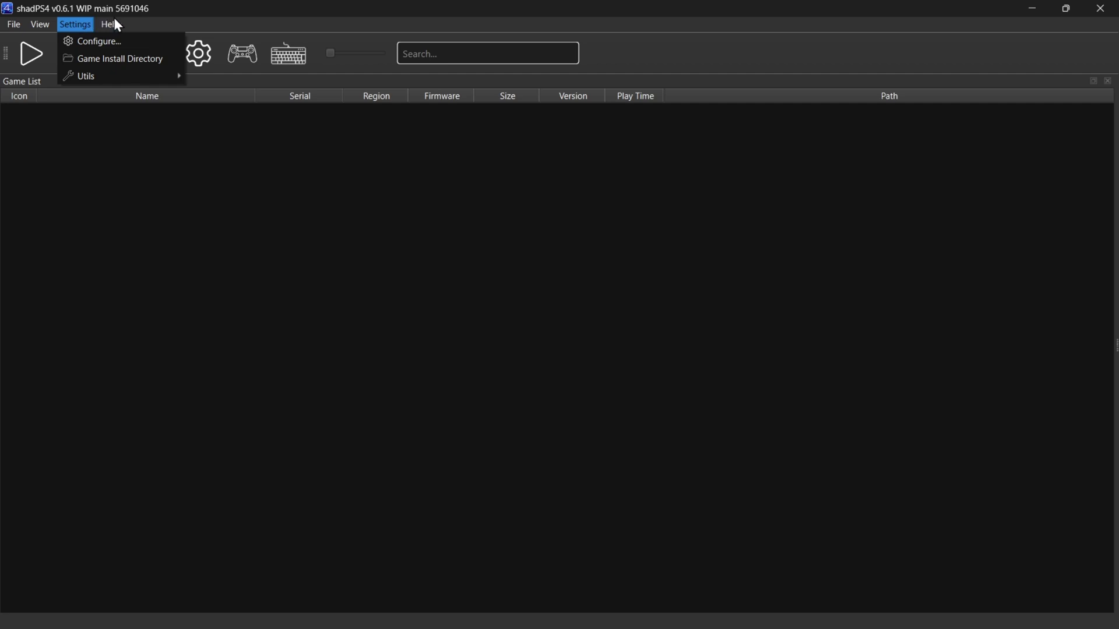
{"action": "left_click", "coordinate": [163, 176]}
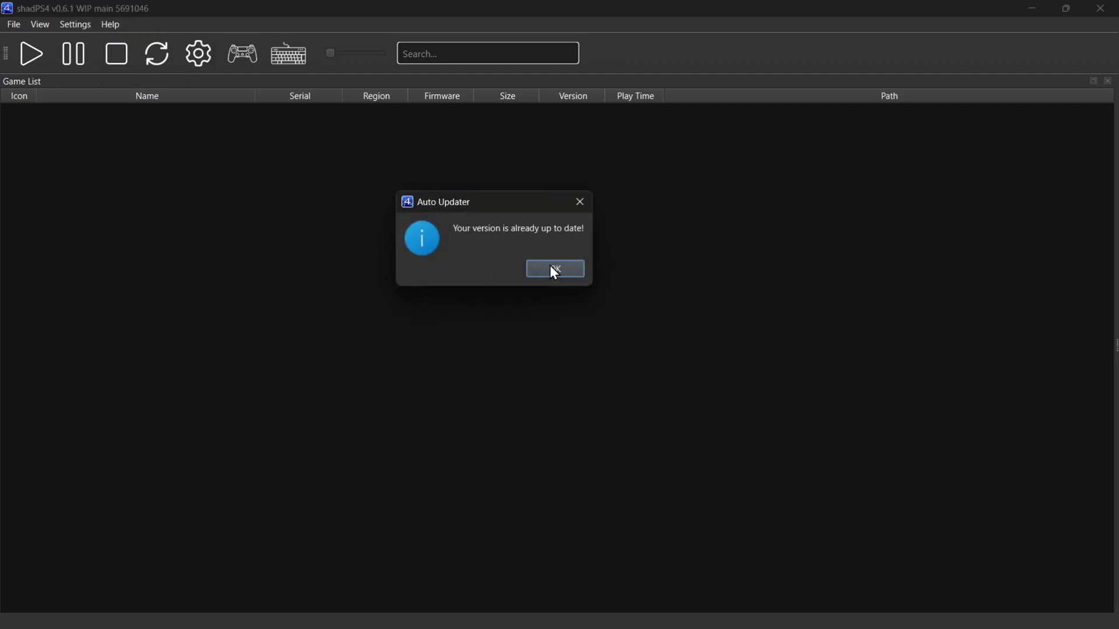
{"action": "left_click", "coordinate": [551, 268]}
Choose the Bloodborne, Sonic Mania, Stray and Final Fantasy VII PKG files from Z:\ShadPS4\ROMS for package installation
{"action": "left_click", "coordinate": [14, 25]}
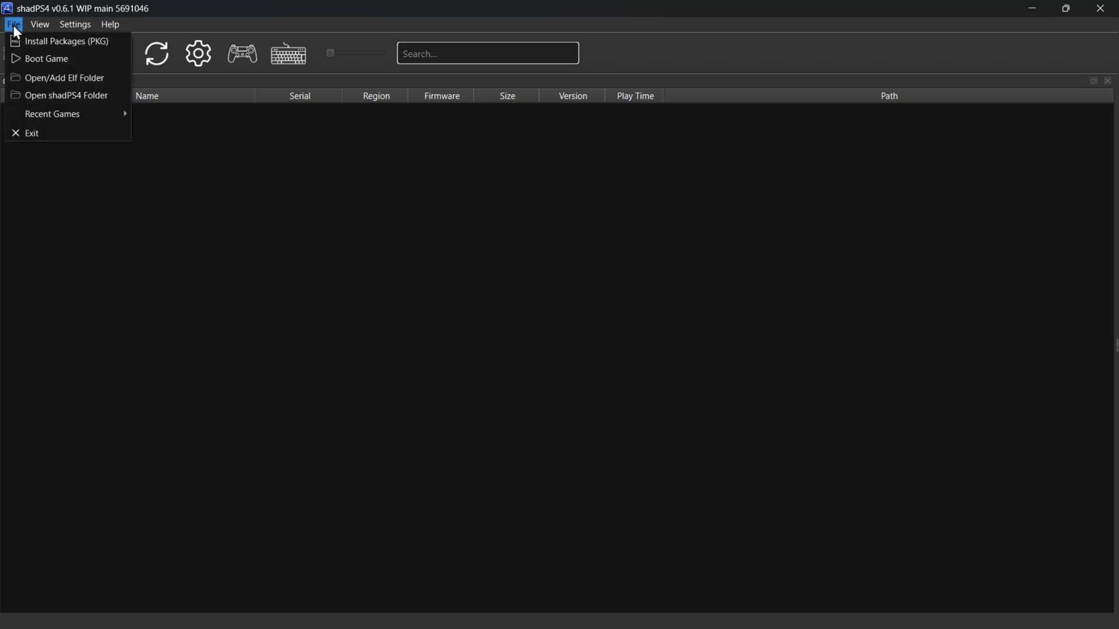
{"action": "left_click", "coordinate": [57, 44]}
{"action": "scroll", "coordinate": [79, 239], "scroll_direction": "down", "scroll_amount": 1}
{"action": "left_click", "coordinate": [52, 158]}
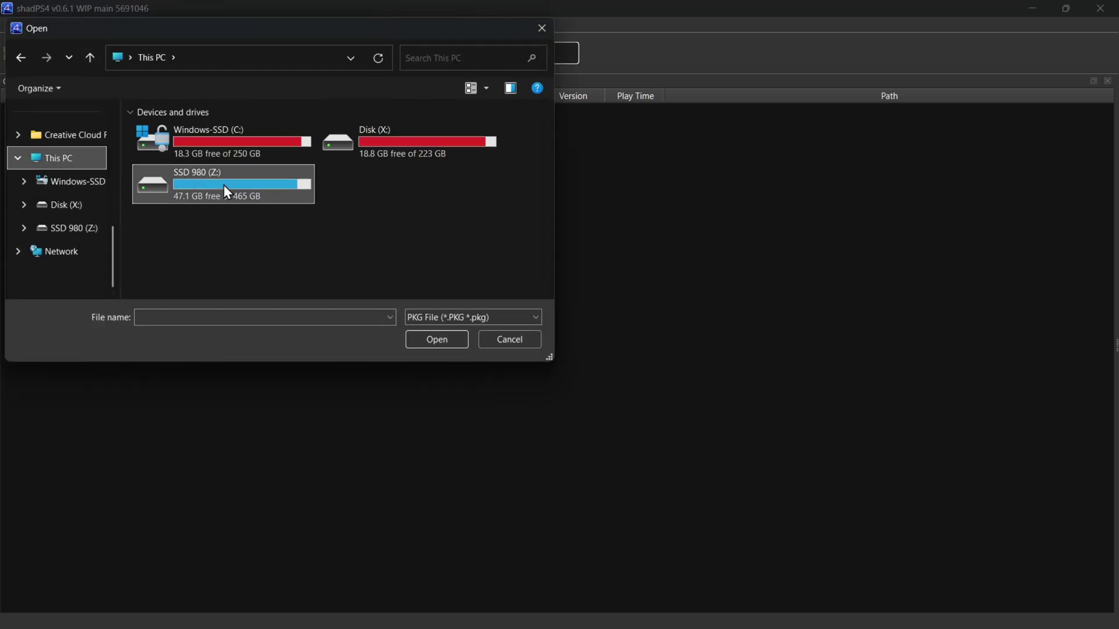
{"action": "double_click", "coordinate": [225, 190]}
{"action": "double_click", "coordinate": [242, 237]}
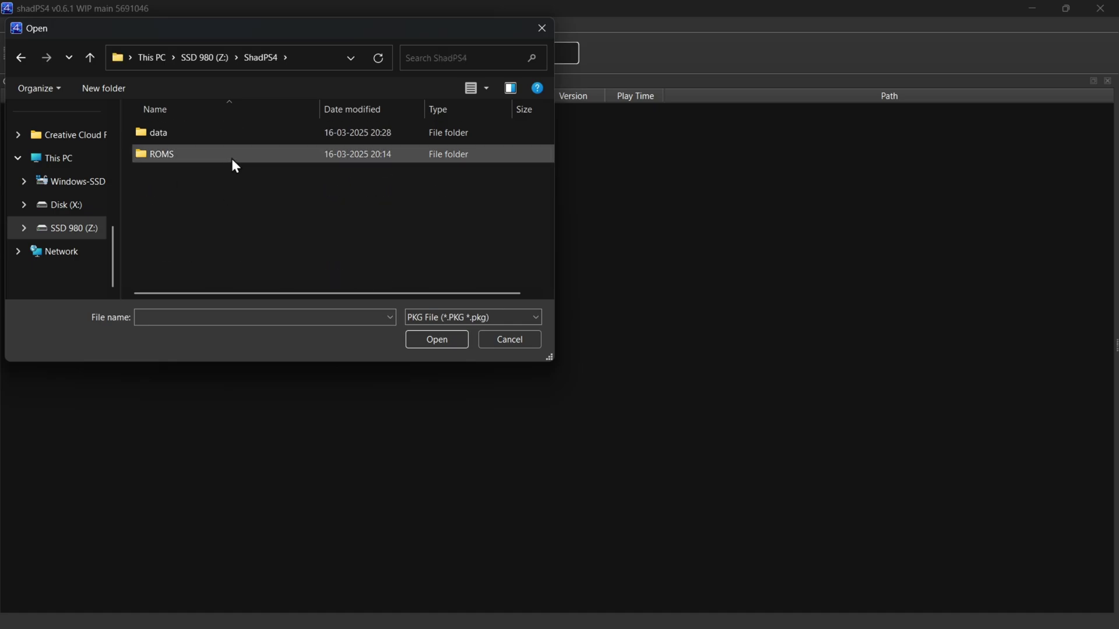
{"action": "double_click", "coordinate": [232, 159]}
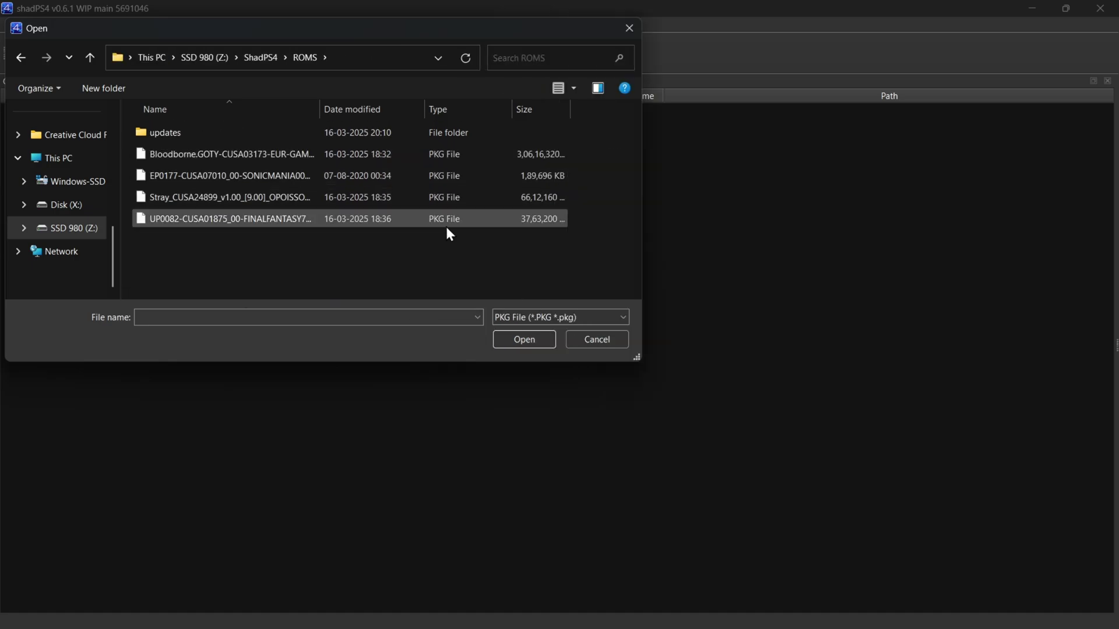
{"action": "left_click_drag", "start_coordinate": [296, 239], "coordinate": [289, 157]}
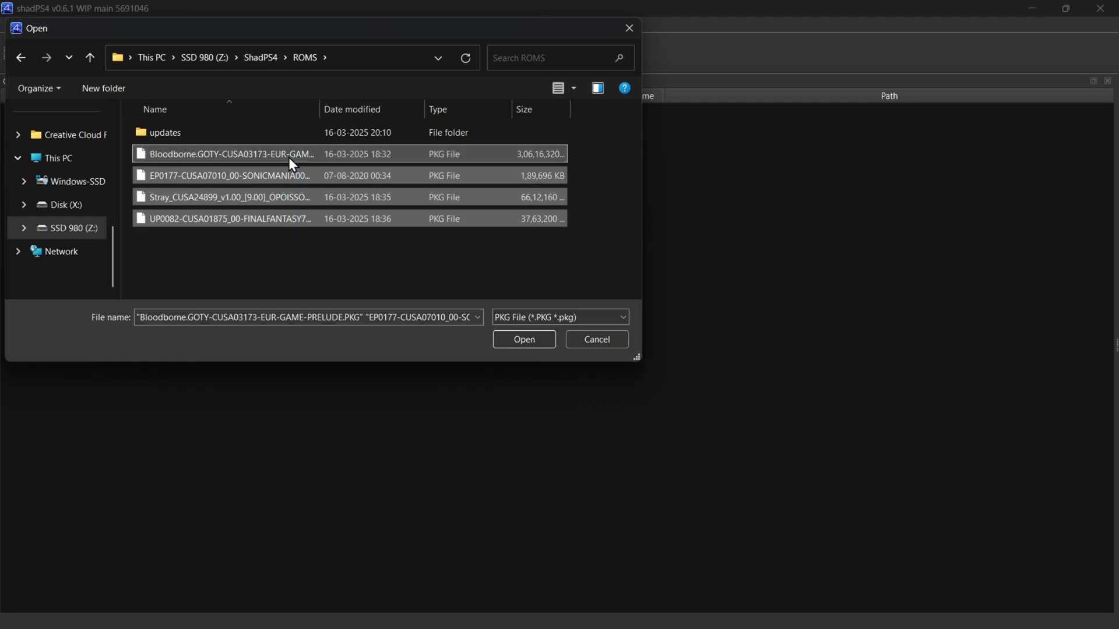
{"action": "left_click", "coordinate": [526, 341]}
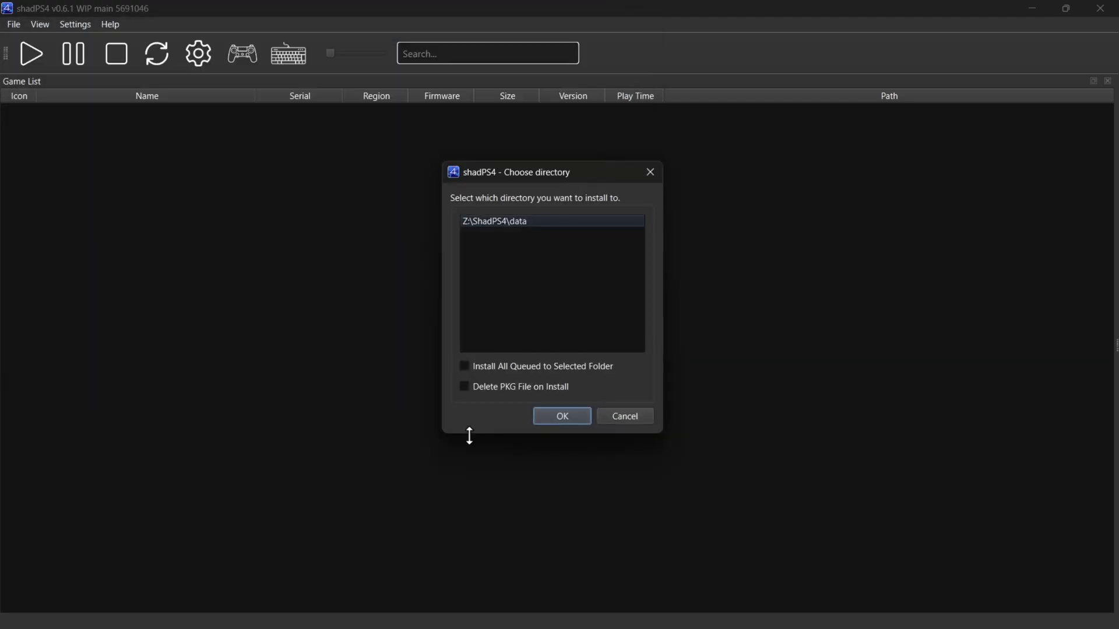
Install the chosen game packages to Z:\ShadPS4\data and refresh the game list
{"action": "left_click", "coordinate": [552, 222]}
{"action": "left_click", "coordinate": [576, 414]}
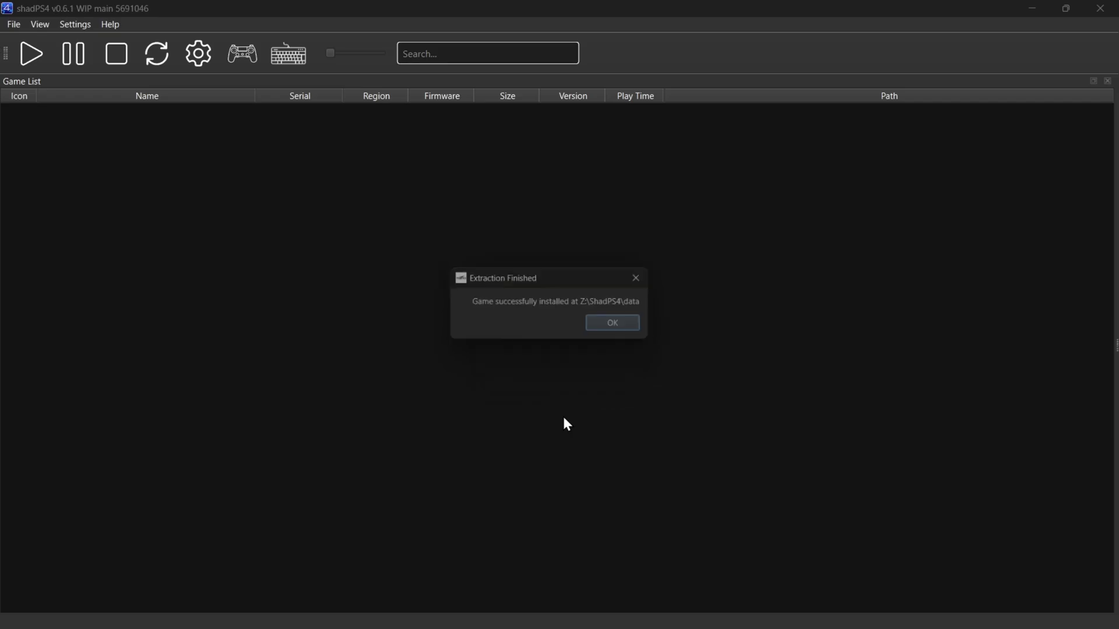
{"action": "left_click", "coordinate": [641, 331]}
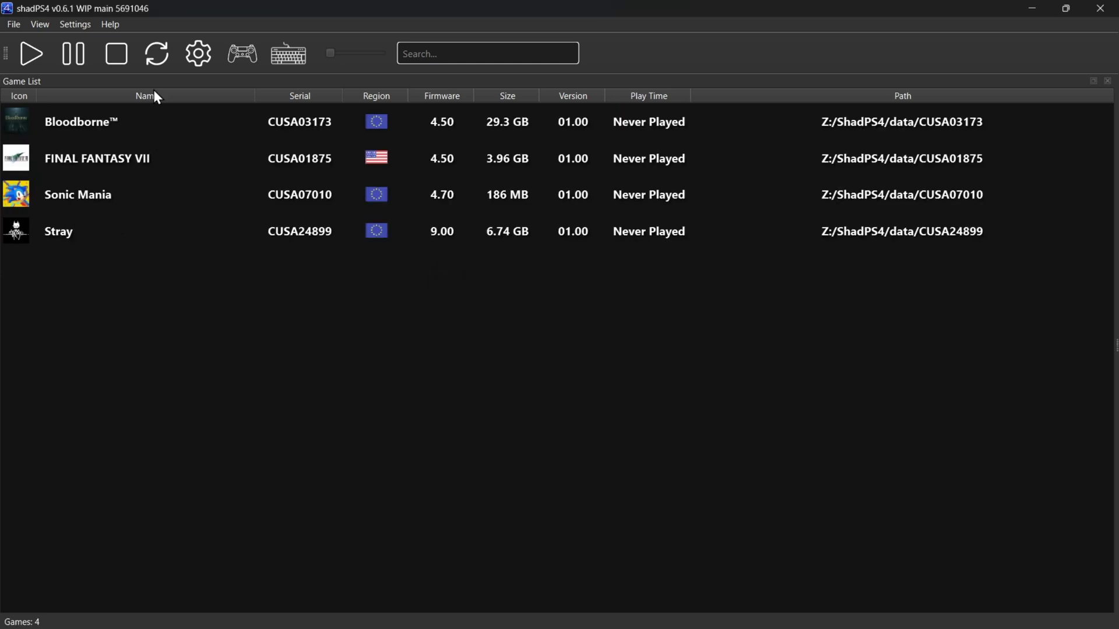
{"action": "left_click", "coordinate": [156, 52]}
Switch the game list to grid view and enlarge the game icons slightly
{"action": "left_click", "coordinate": [41, 23]}
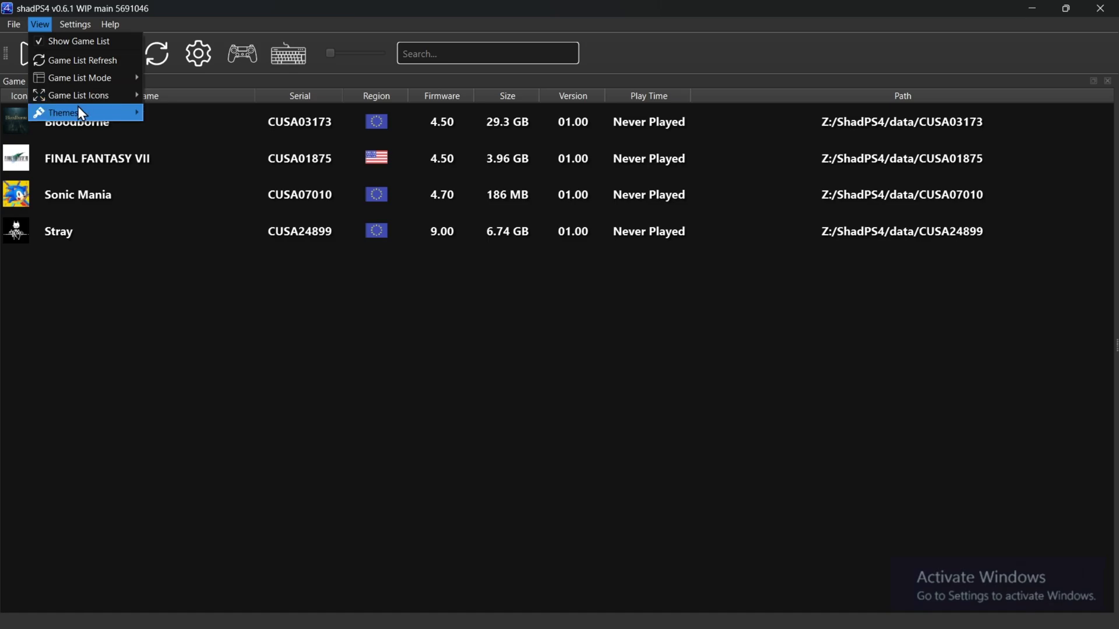
{"action": "mouse_move", "coordinate": [77, 81]}
{"action": "left_click", "coordinate": [166, 95]}
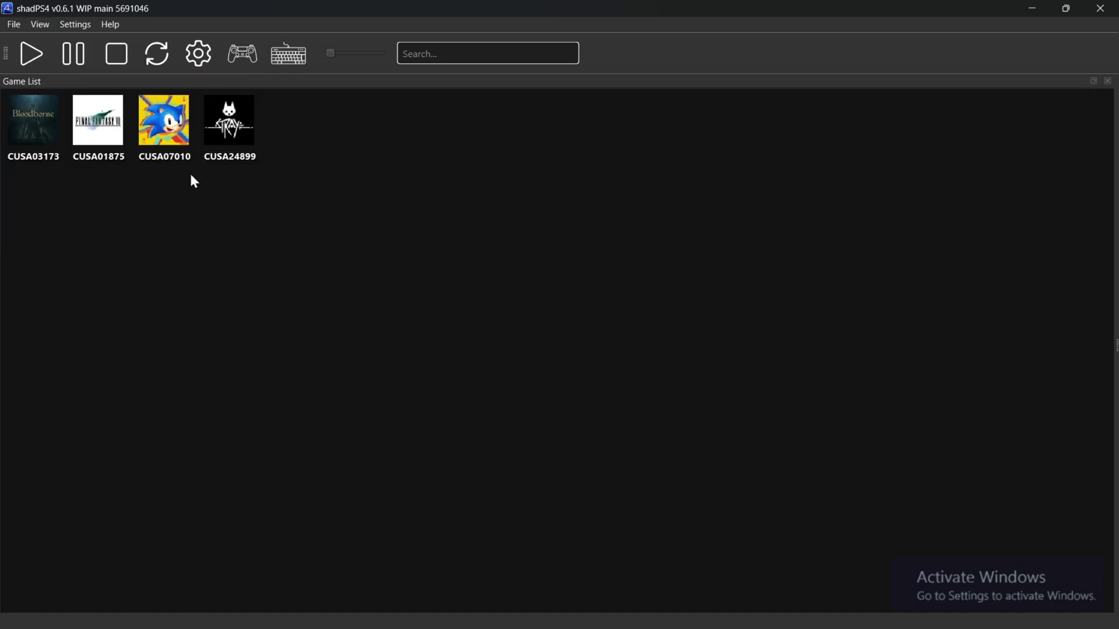
{"action": "left_click_drag", "start_coordinate": [332, 53], "coordinate": [343, 55]}
Set the game list mode to list view and enlarge its icons slightly
{"action": "left_click", "coordinate": [39, 24]}
{"action": "mouse_move", "coordinate": [114, 81]}
{"action": "left_click", "coordinate": [162, 81]}
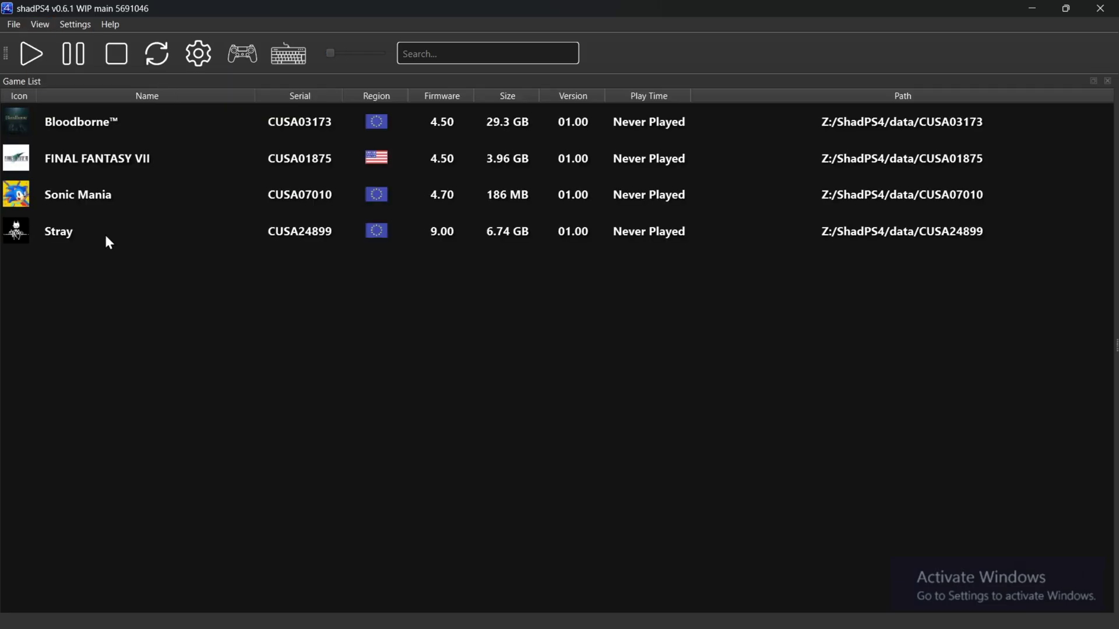
{"action": "left_click_drag", "start_coordinate": [328, 57], "coordinate": [336, 55]}
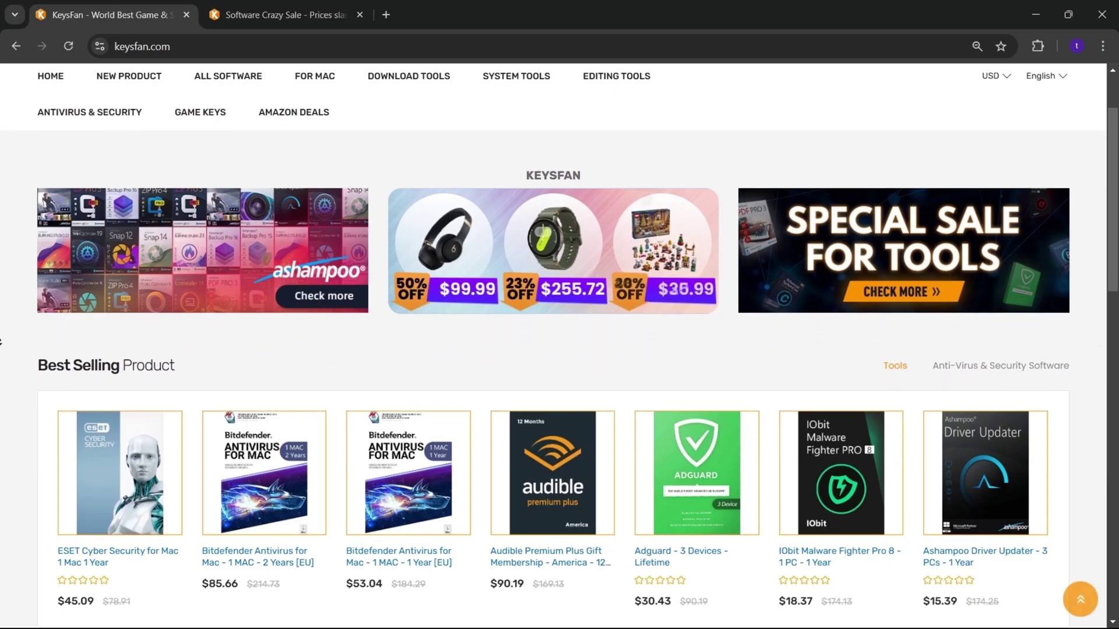
{"action": "scroll", "coordinate": [1, 342], "scroll_direction": "down", "scroll_amount": 4}
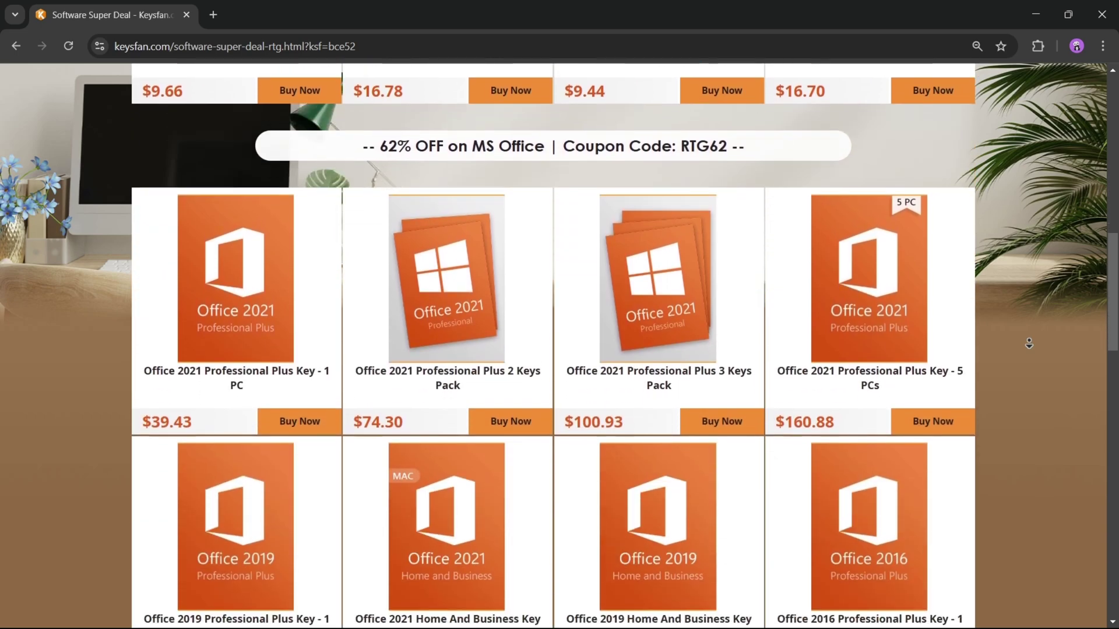
{"action": "scroll", "coordinate": [1029, 344], "scroll_direction": "down", "scroll_amount": 14}
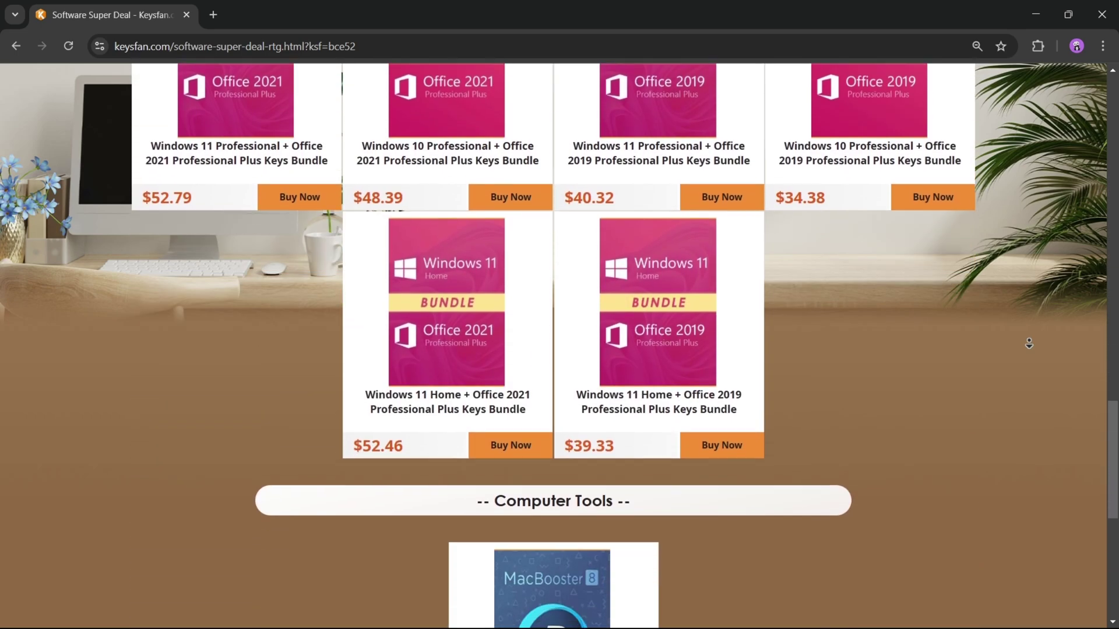
{"action": "scroll", "coordinate": [1029, 344], "scroll_direction": "down", "scroll_amount": 3}
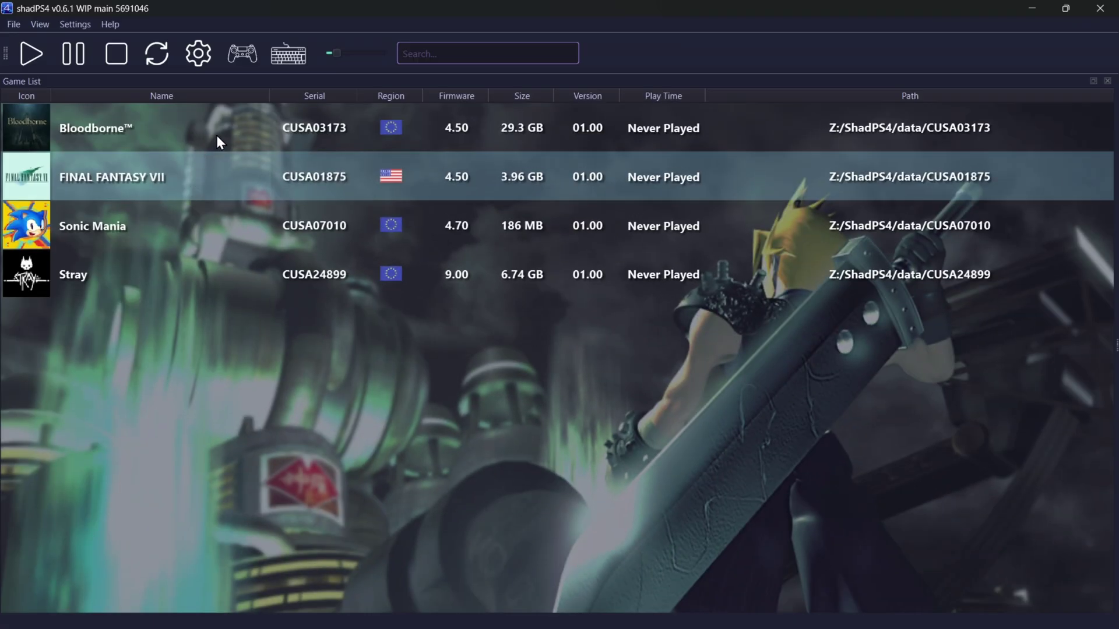
Choose the UP0082-CUSA01875_00-FINALFANTASY7 update package in Z:\ShadPS4\ROMS\updates for installation
{"action": "left_click", "coordinate": [219, 143]}
{"action": "left_click", "coordinate": [228, 184]}
{"action": "left_click", "coordinate": [13, 26]}
{"action": "left_click", "coordinate": [27, 46]}
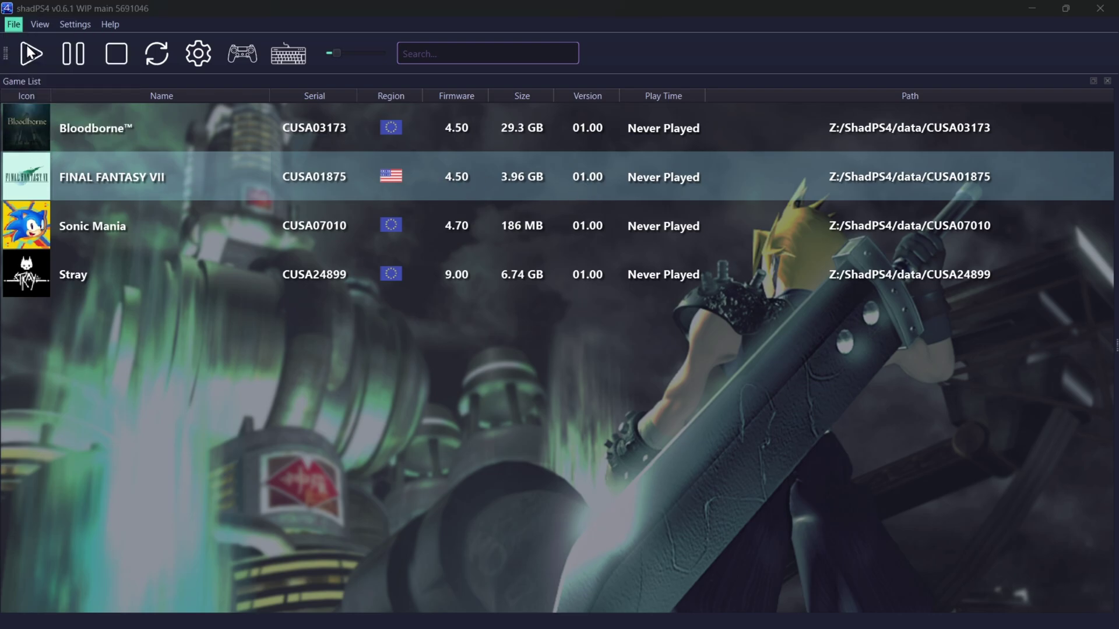
{"action": "double_click", "coordinate": [174, 132]}
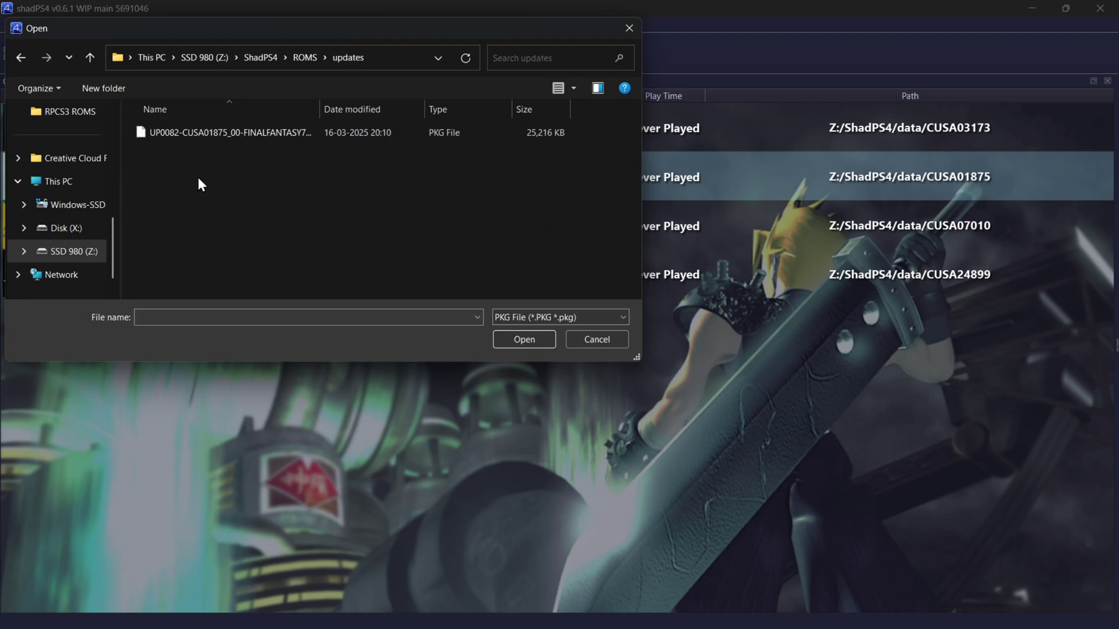
{"action": "left_click", "coordinate": [221, 132]}
{"action": "left_click", "coordinate": [513, 340]}
Accept the install directory and install patch 01.01 for Final Fantasy VII
{"action": "left_click", "coordinate": [559, 415]}
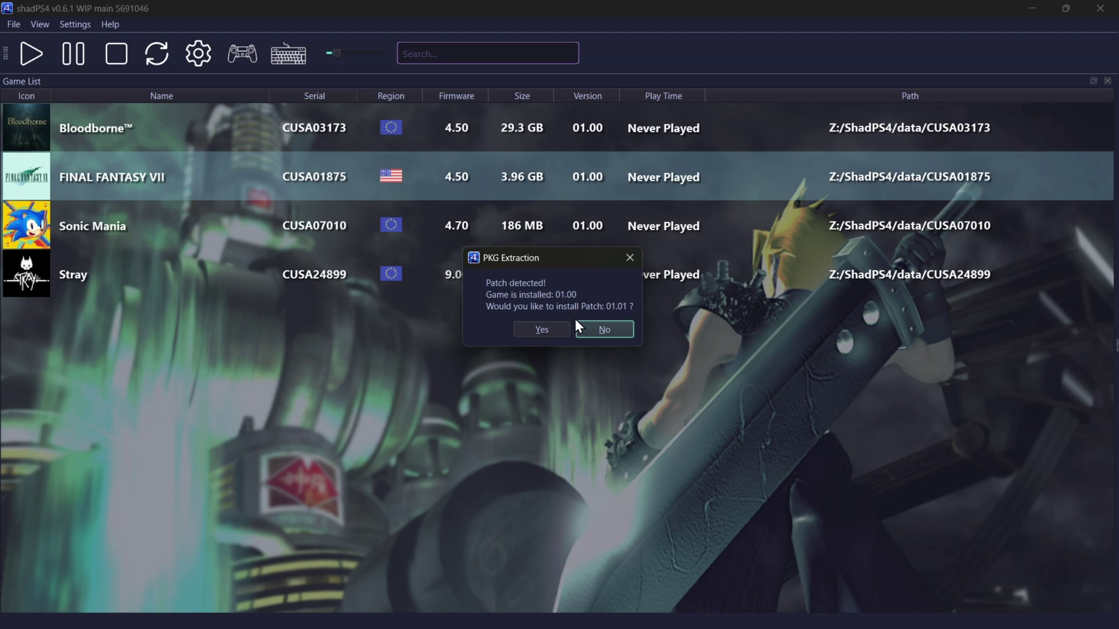
{"action": "left_click", "coordinate": [551, 326]}
{"action": "left_click", "coordinate": [602, 324]}
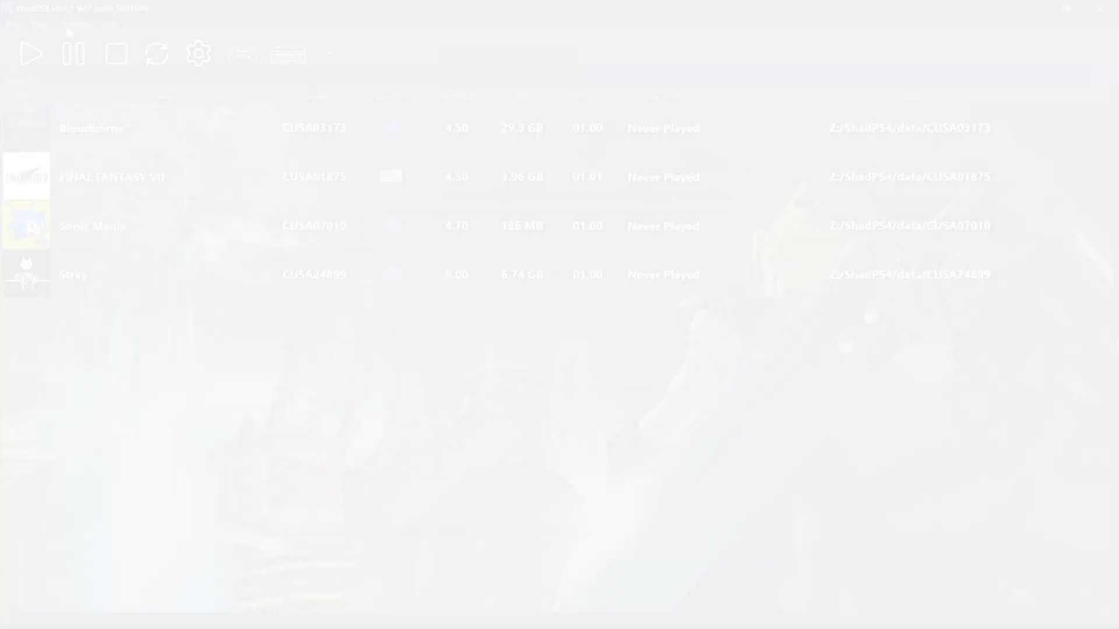
In the emulator's graphics settings, set the graphics device to NVIDIA GeForce RTX 3050 Laptop GPU
{"action": "left_click", "coordinate": [67, 26]}
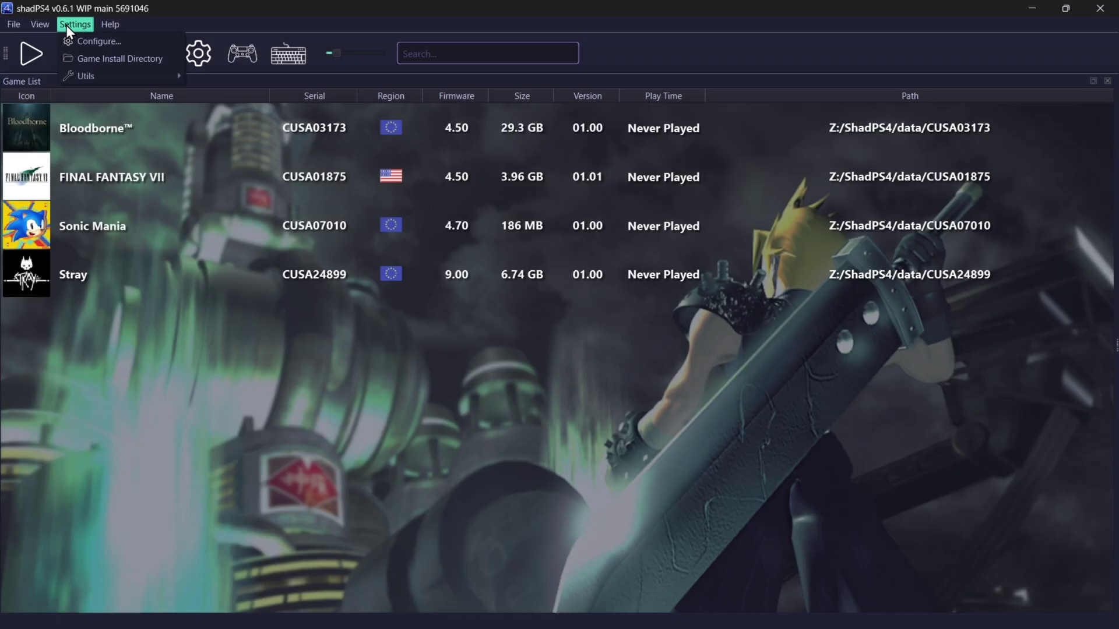
{"action": "left_click", "coordinate": [85, 42]}
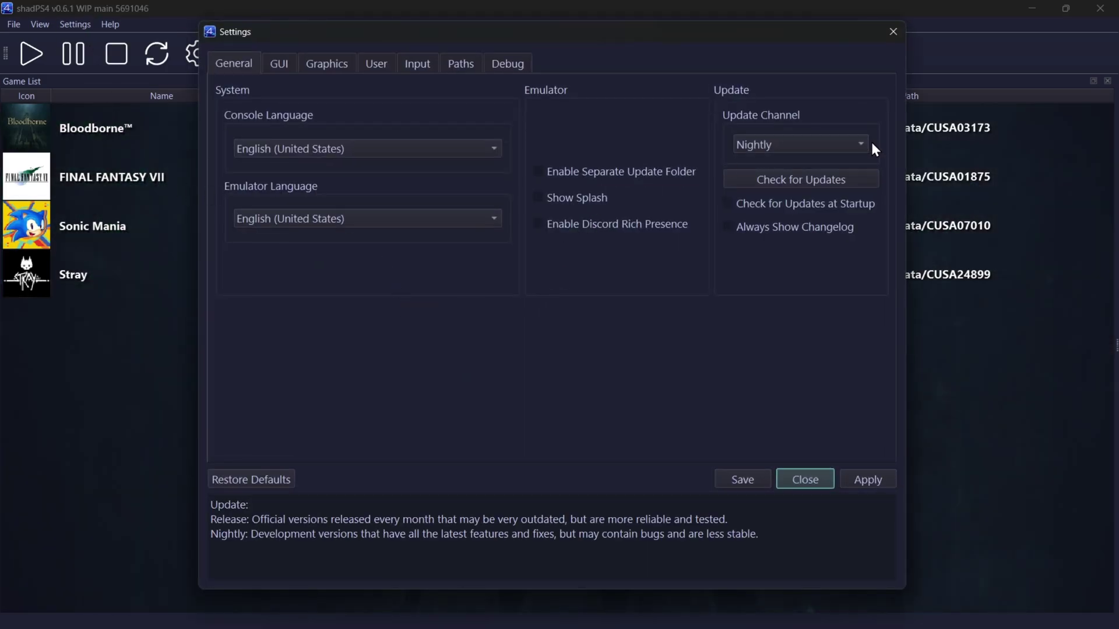
{"action": "left_click", "coordinate": [279, 64]}
{"action": "left_click", "coordinate": [340, 66]}
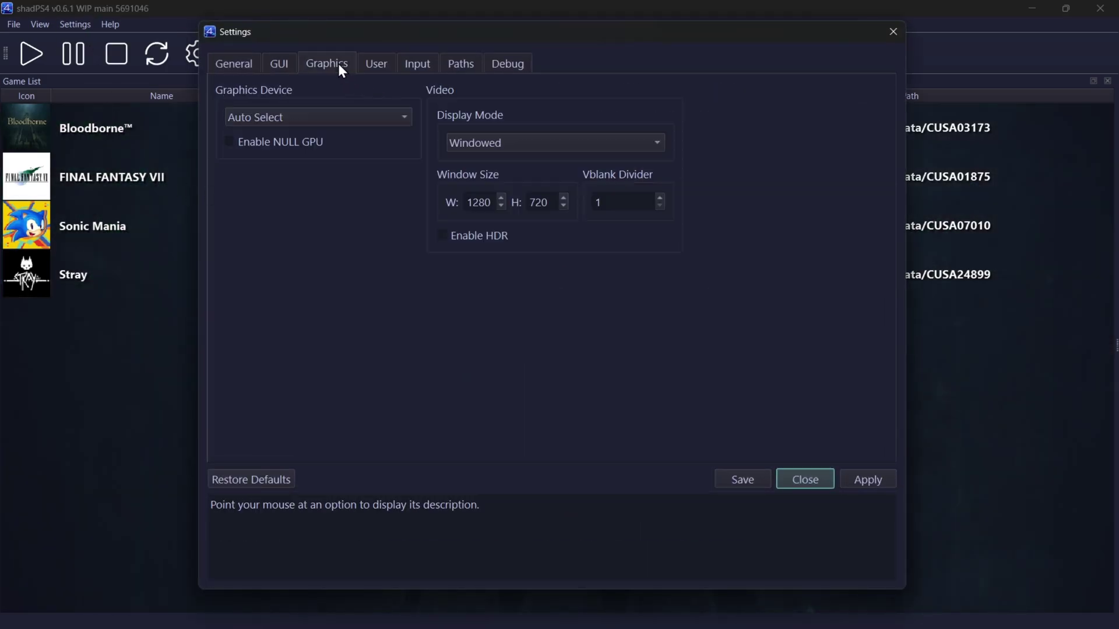
{"action": "left_click", "coordinate": [338, 117]}
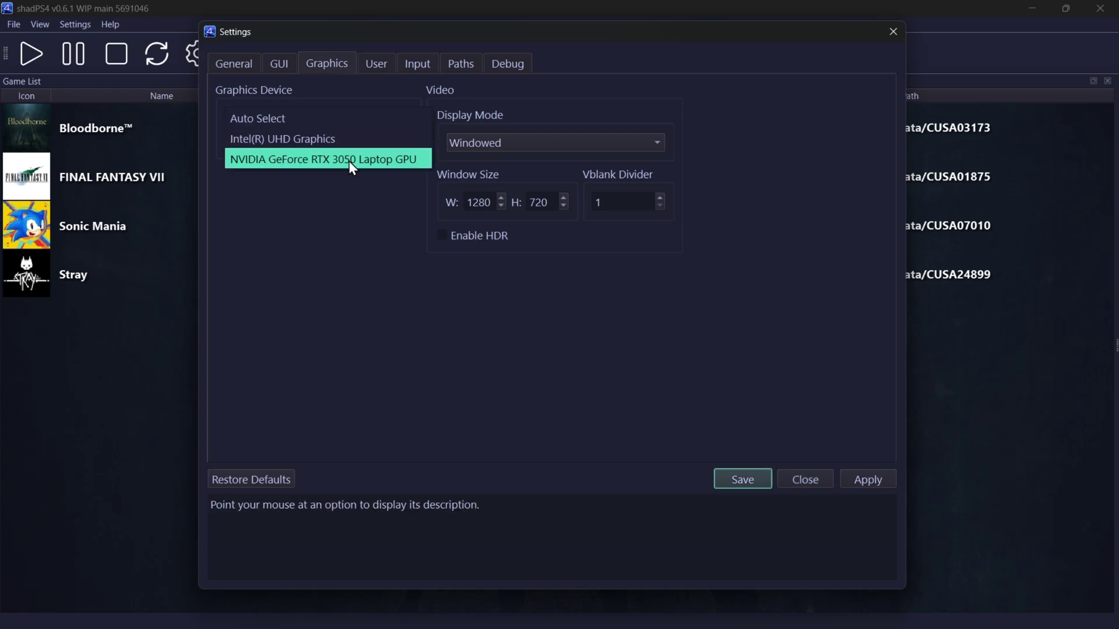
{"action": "left_click", "coordinate": [330, 160]}
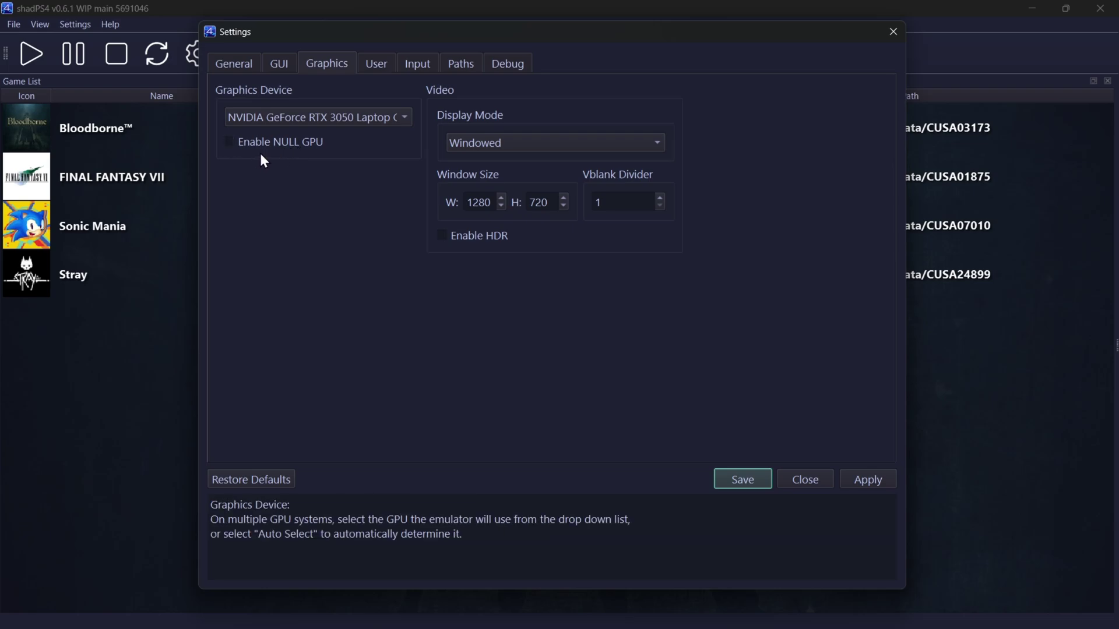
Keep the display mode on Windowed and try out the Enable HDR option
{"action": "left_click", "coordinate": [567, 142]}
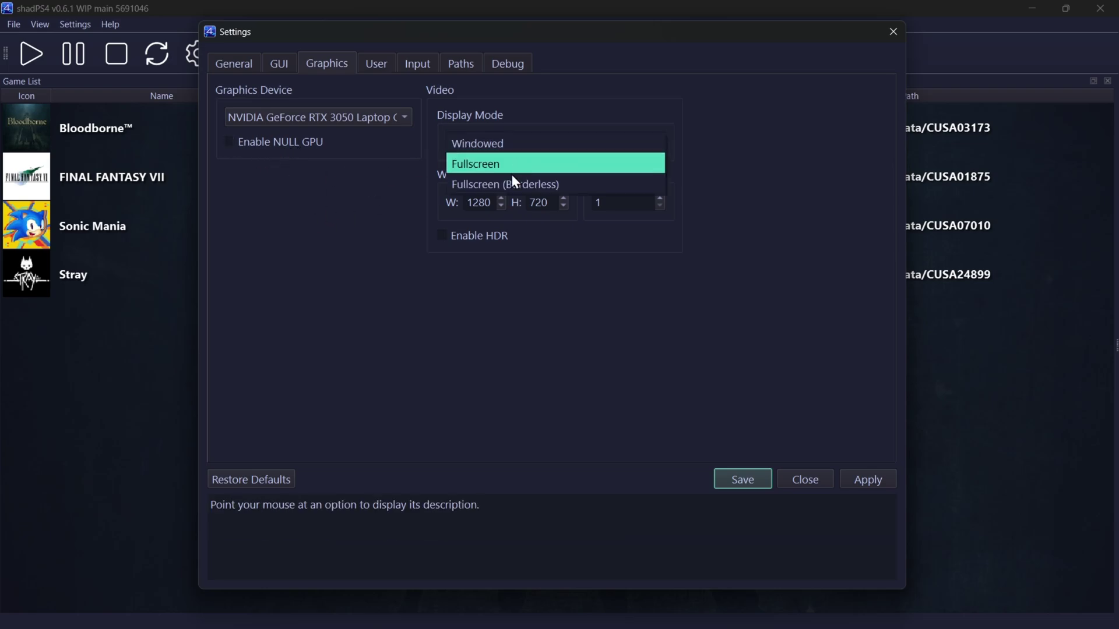
{"action": "left_click", "coordinate": [539, 147]}
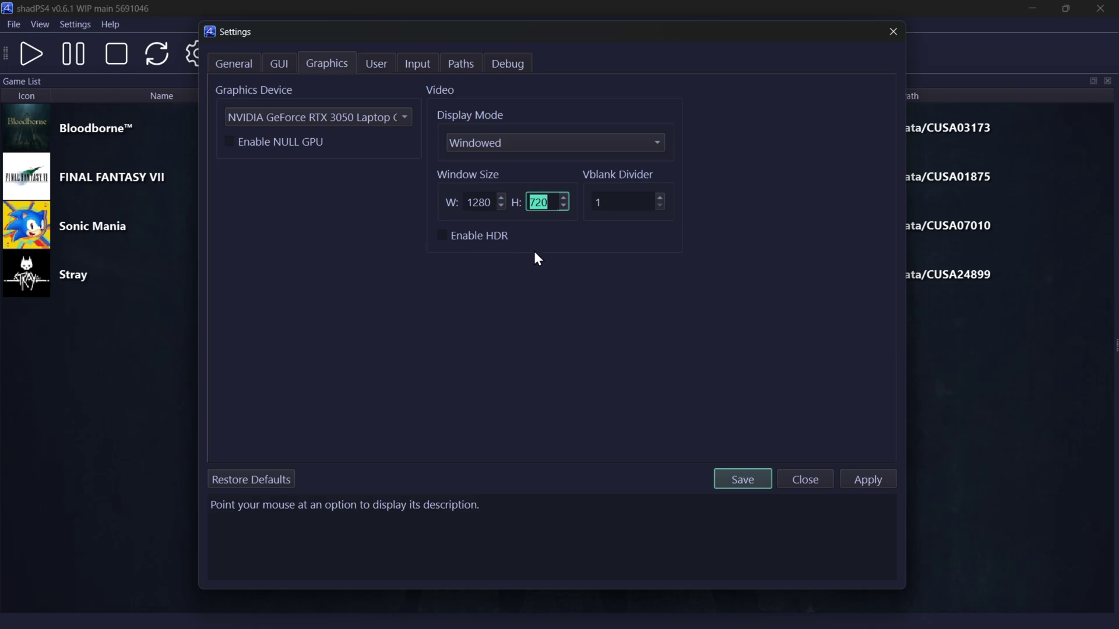
{"action": "left_click", "coordinate": [448, 244]}
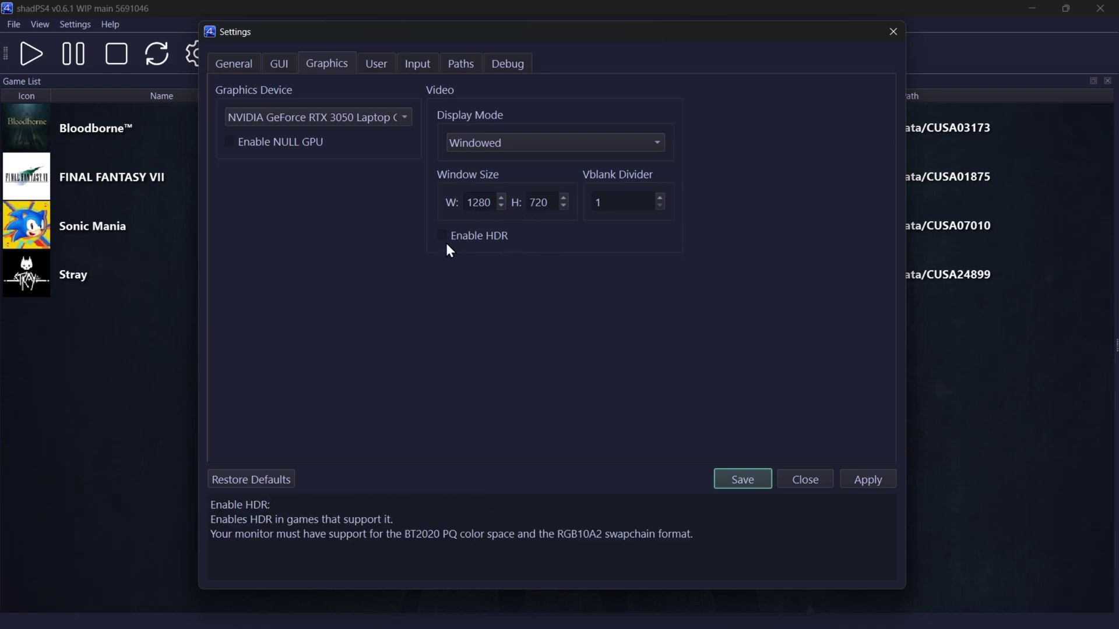
{"action": "left_click", "coordinate": [444, 237]}
{"action": "left_click", "coordinate": [441, 235]}
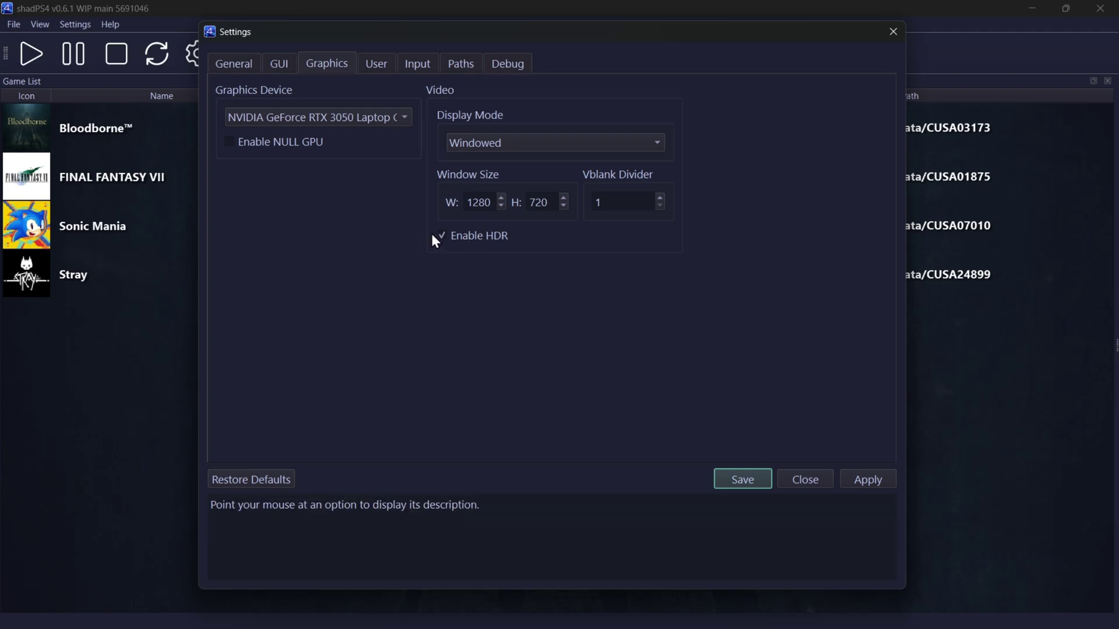
Look through the user, input and paths settings
{"action": "left_click", "coordinate": [376, 63]}
{"action": "left_click", "coordinate": [414, 64]}
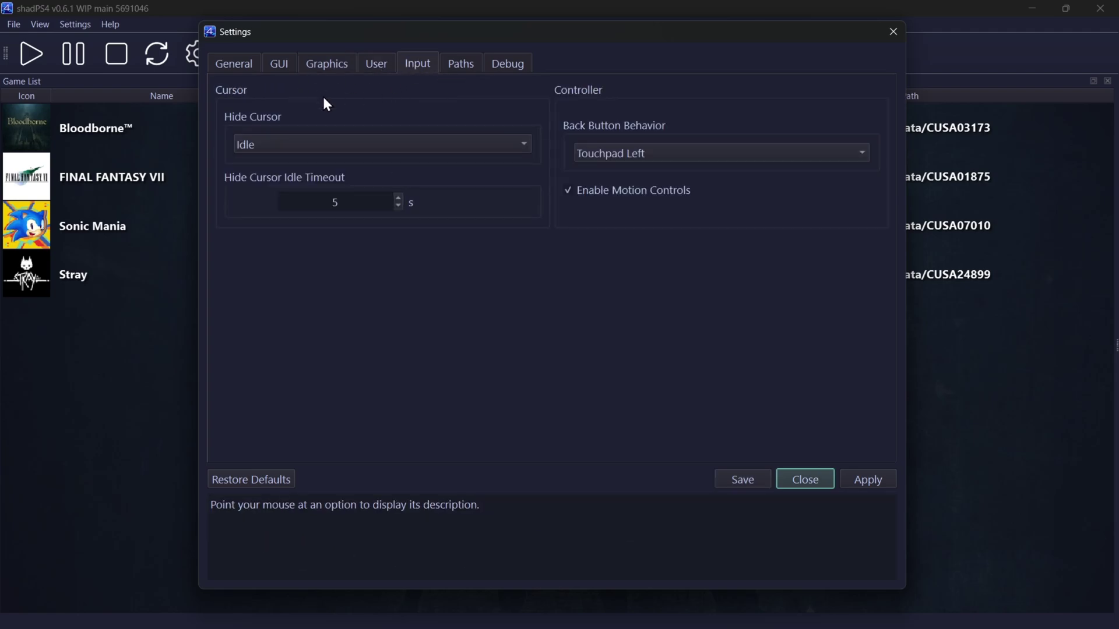
{"action": "left_click", "coordinate": [461, 64]}
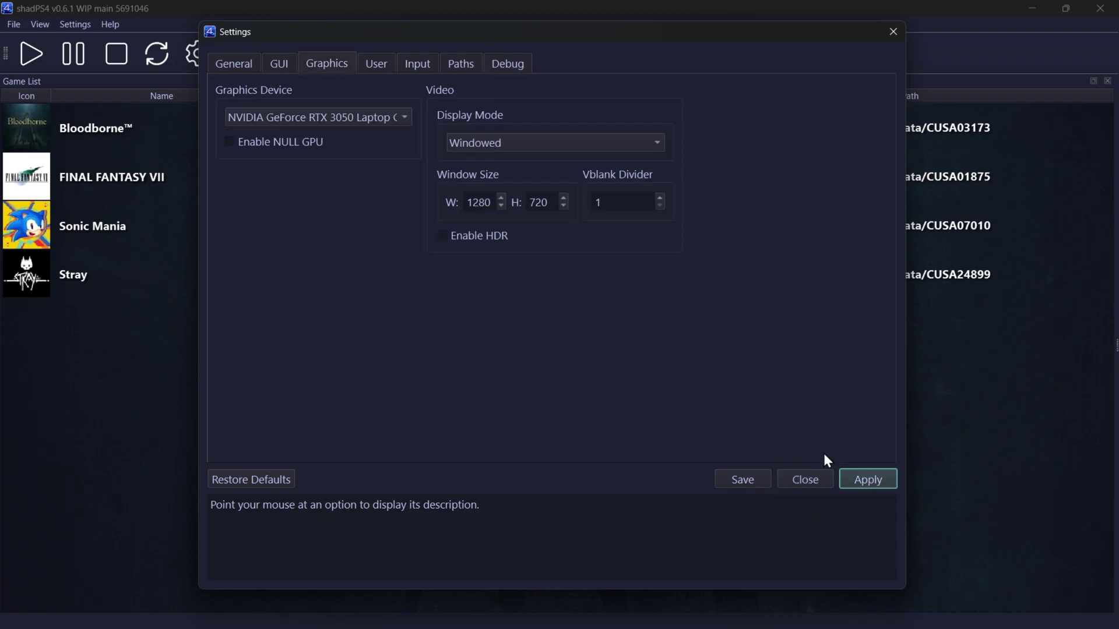
Save the emulator settings and look through the controller mapping's common and per-game config choices
{"action": "left_click", "coordinate": [743, 479]}
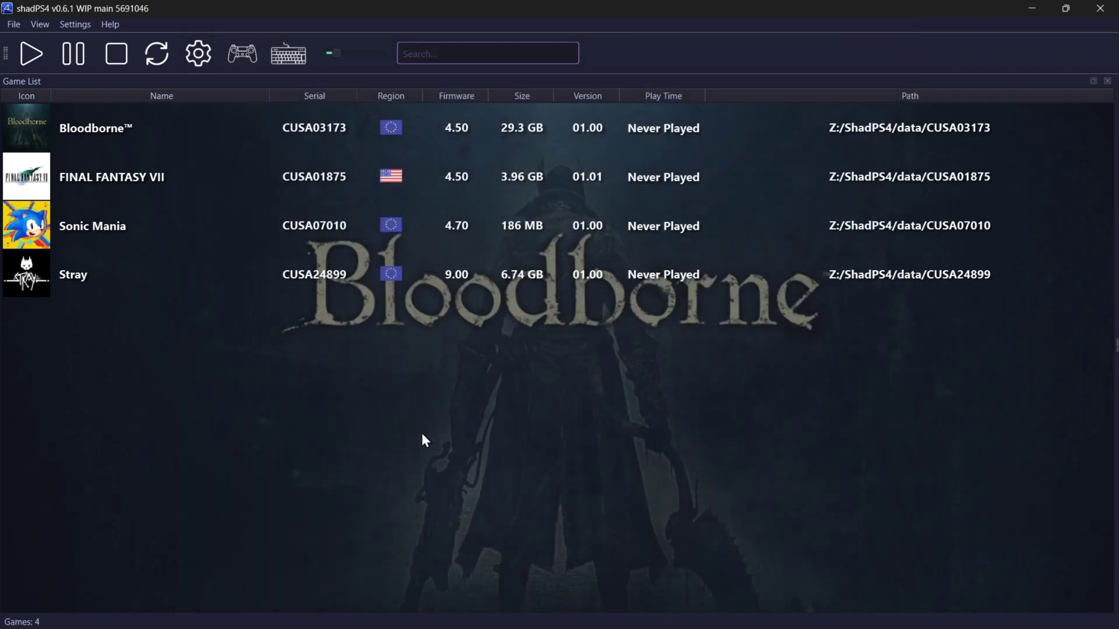
{"action": "left_click", "coordinate": [237, 54]}
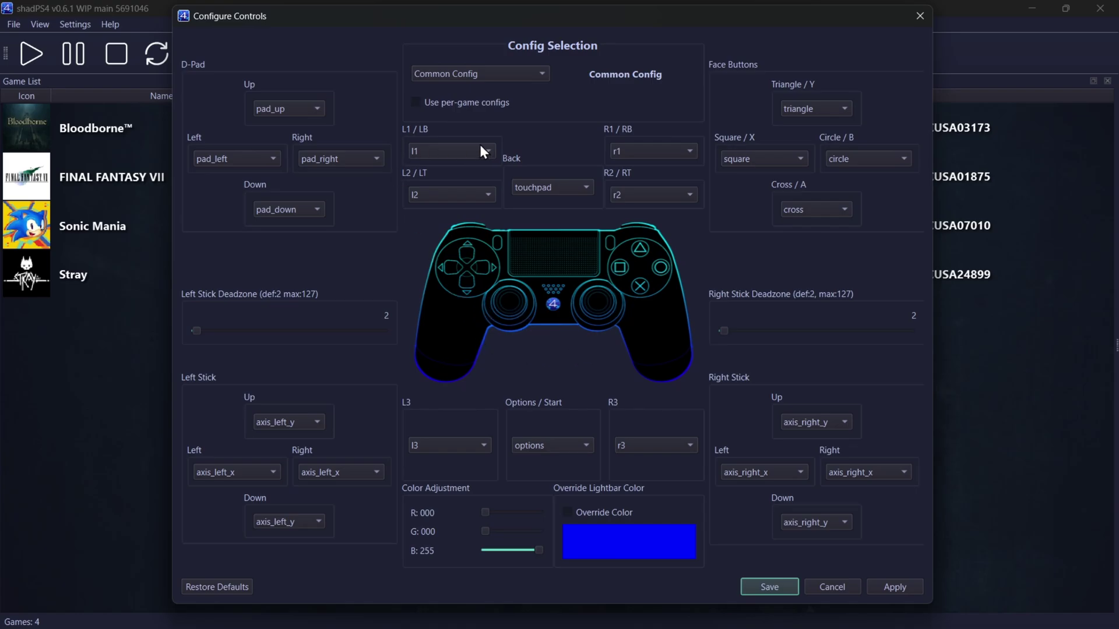
{"action": "left_click", "coordinate": [506, 73]}
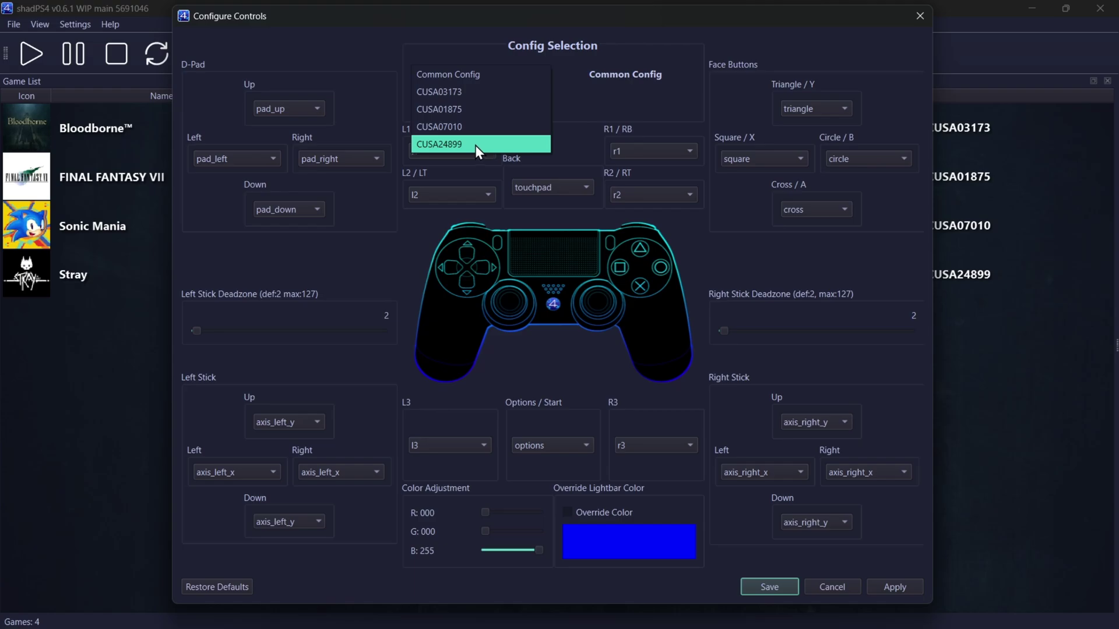
{"action": "key", "text": "Escape"}
{"action": "key", "text": "Escape"}
{"action": "left_click", "coordinate": [302, 60]}
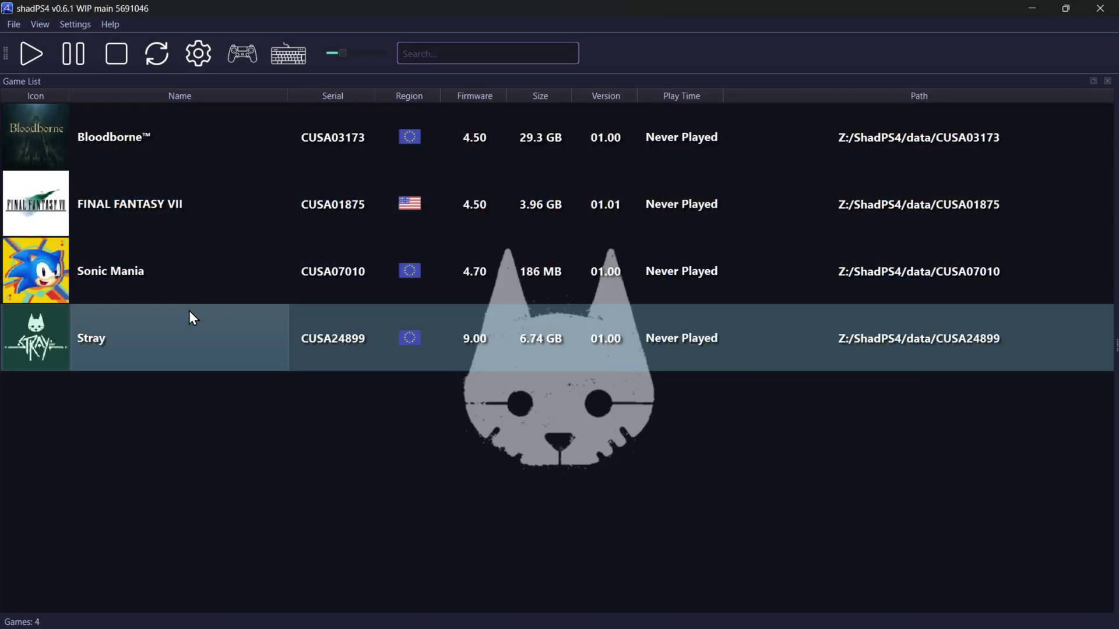
Launch Bloodborne from the game list and start playing from its title screen
{"action": "left_click", "coordinate": [299, 140]}
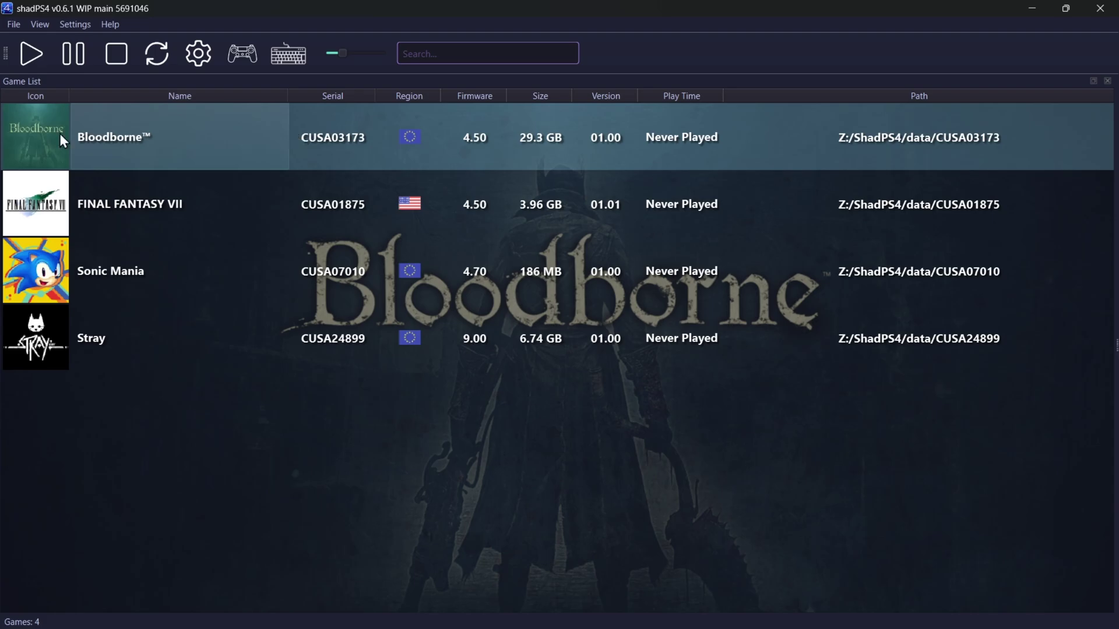
{"action": "left_click", "coordinate": [31, 54]}
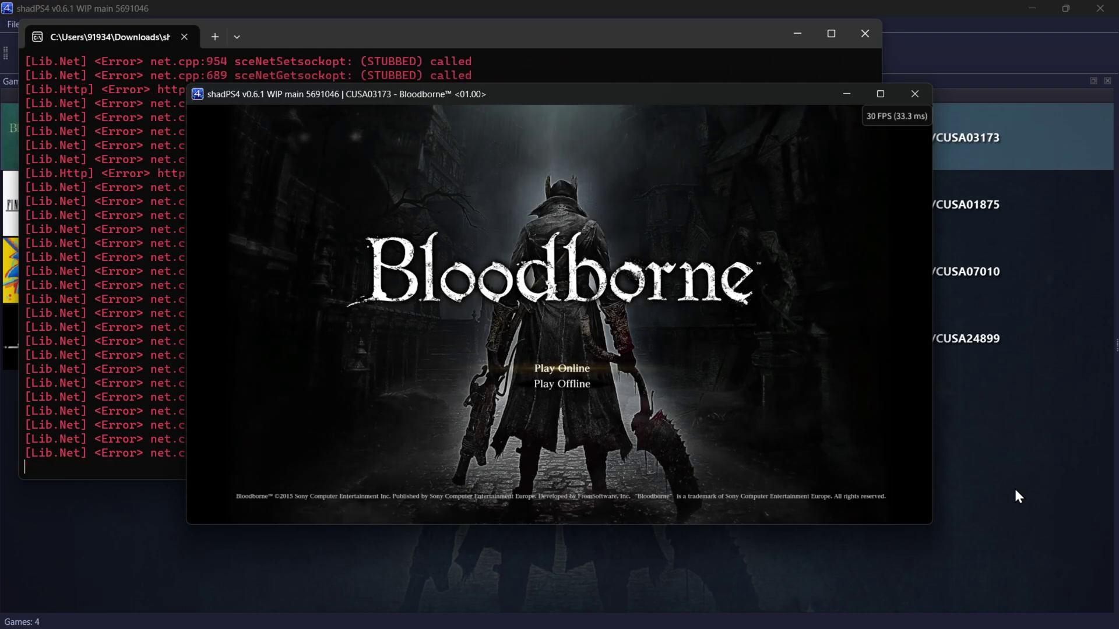
{"action": "key", "text": "Return"}
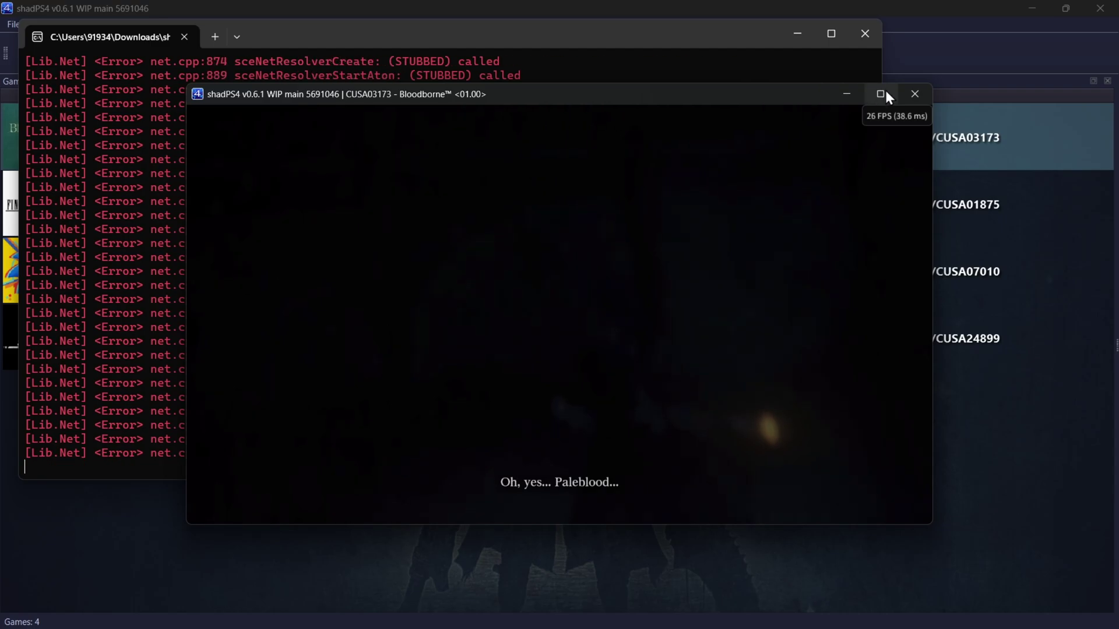
Maximize the Bloodborne window and move the FPS counter into its upper-right corner
{"action": "left_click", "coordinate": [880, 94]}
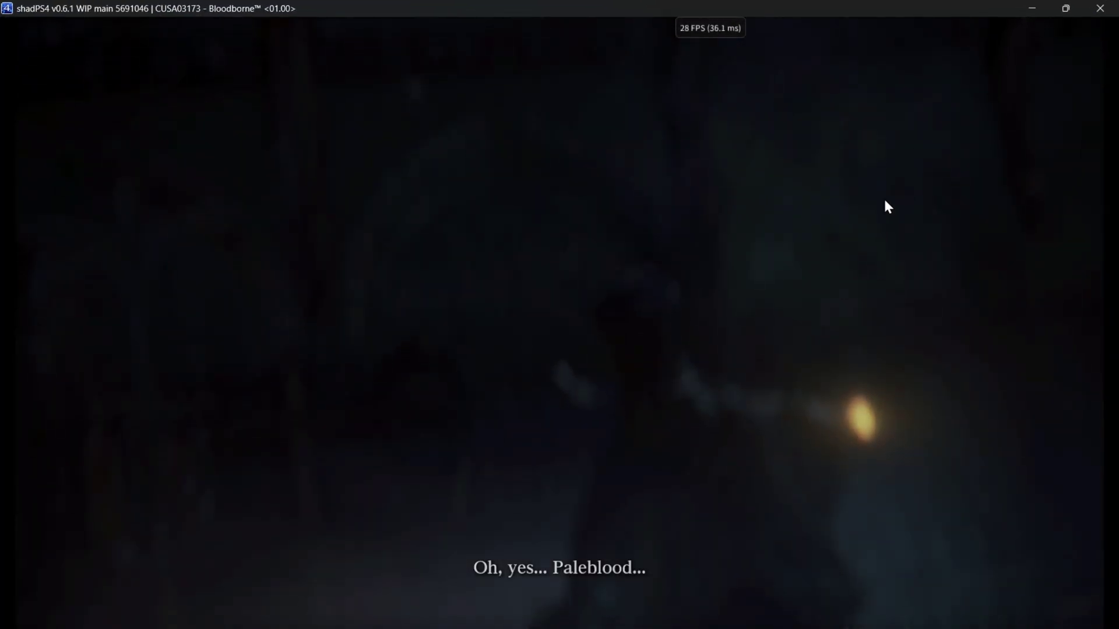
{"action": "left_click_drag", "start_coordinate": [982, 43], "coordinate": [1081, 31]}
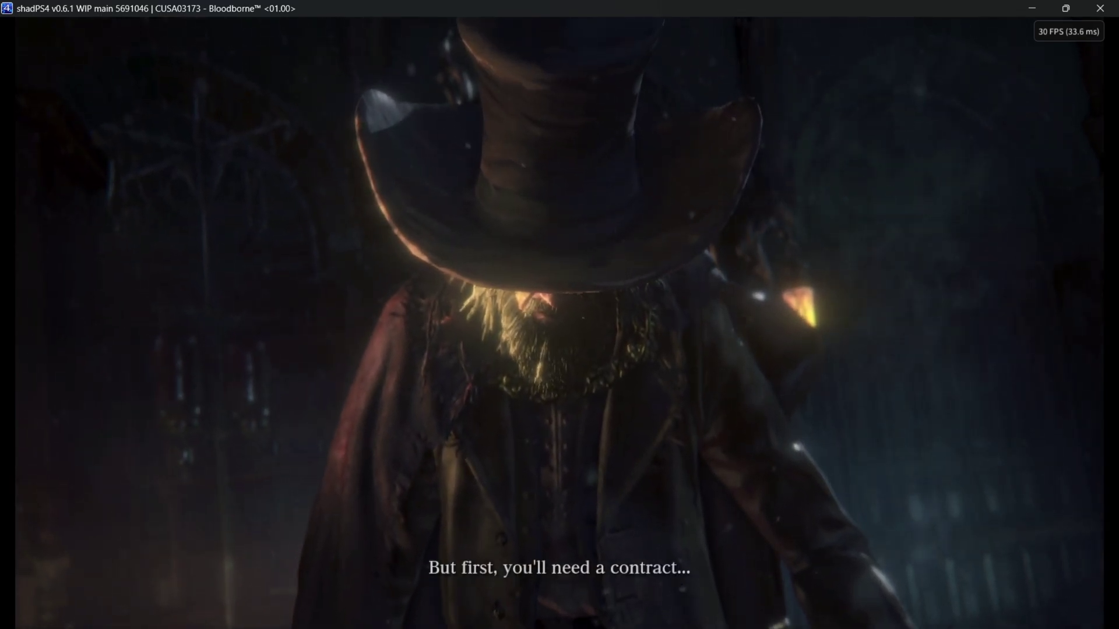
{"action": "key", "text": "XF86AudioRaiseVolume"}
{"action": "key", "text": "XF86AudioRaiseVolume"}
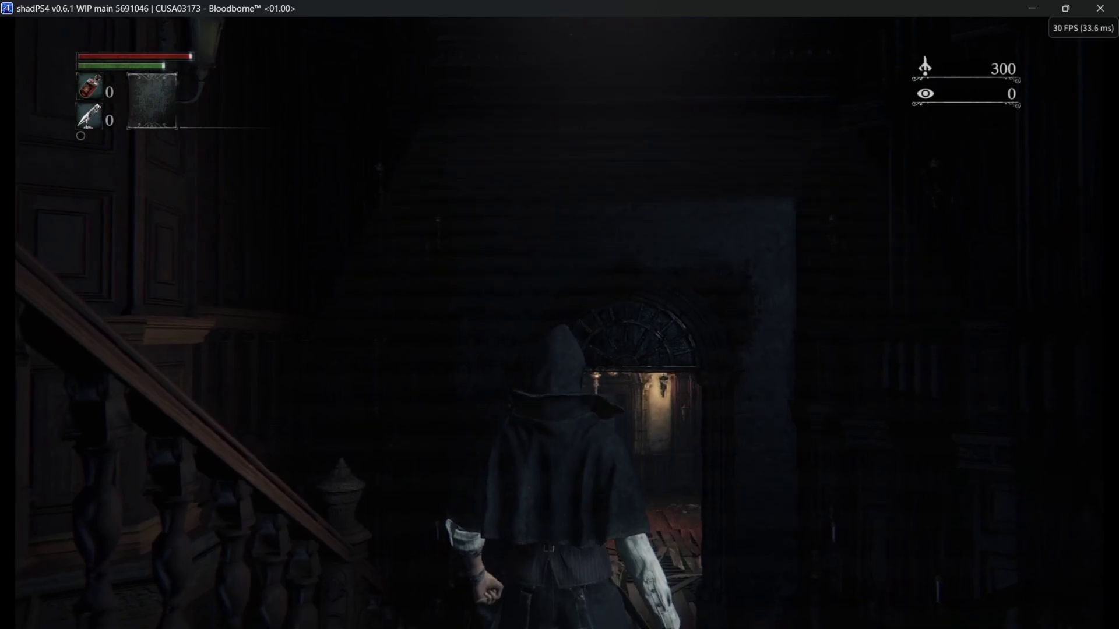
Walk the character down the dark staircase and across the chandelier-lit hall through the open double doors
{"action": "key", "text": "w"}
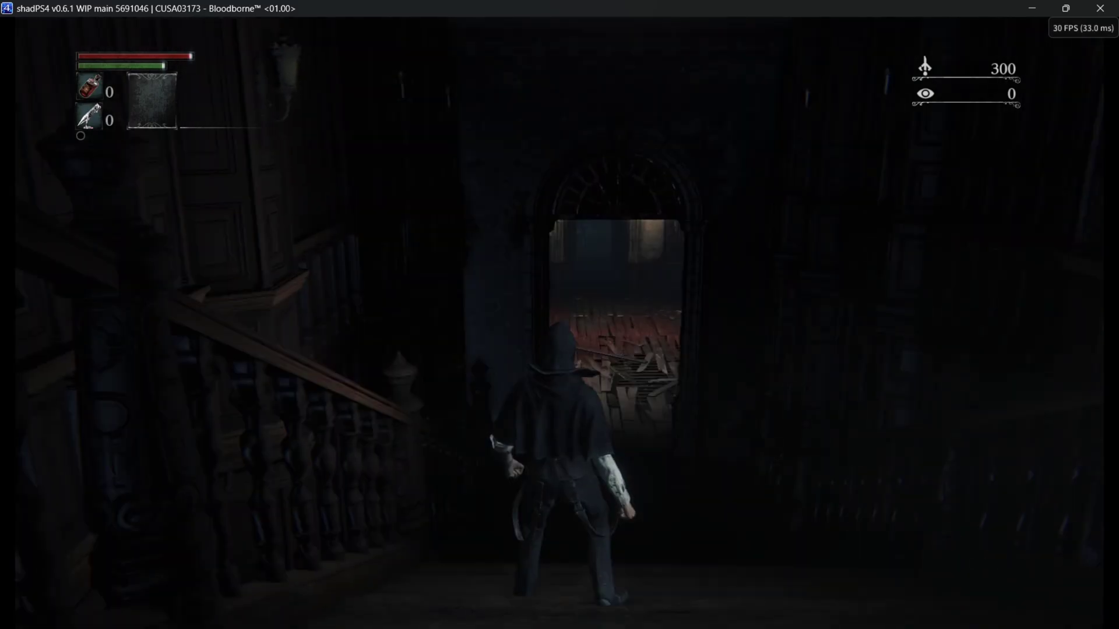
{"action": "key", "text": "s"}
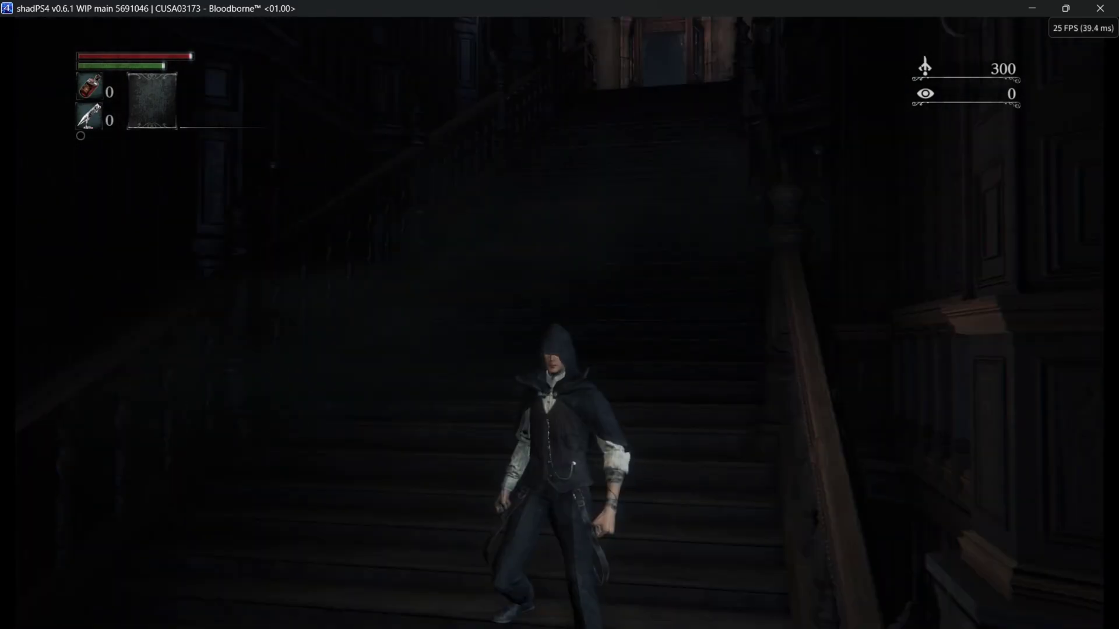
{"action": "key", "text": "w"}
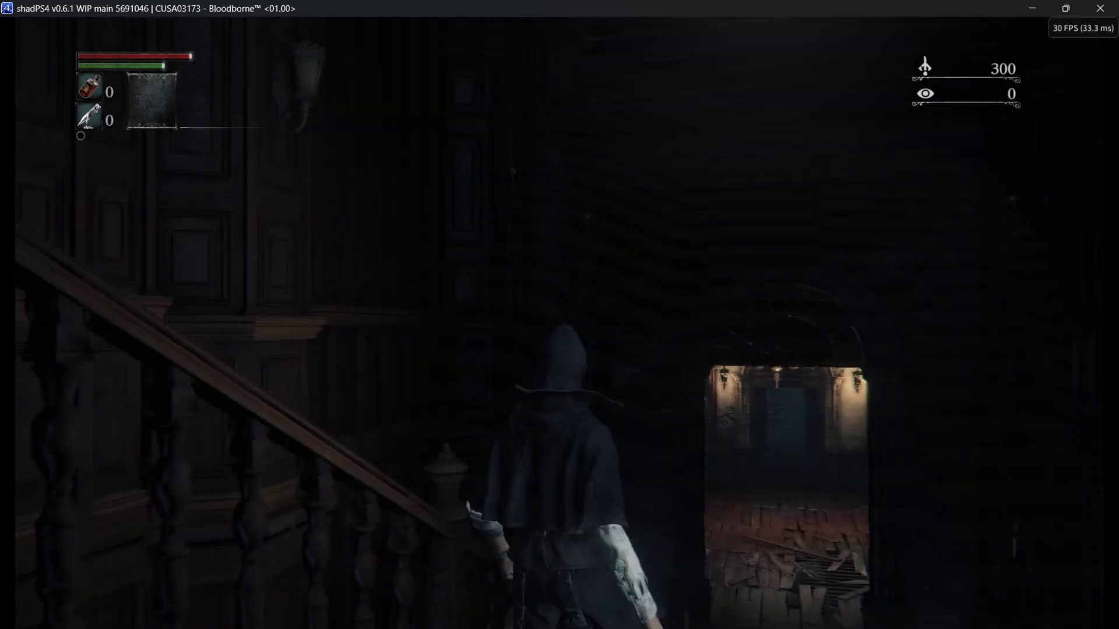
{"action": "key", "text": "w"}
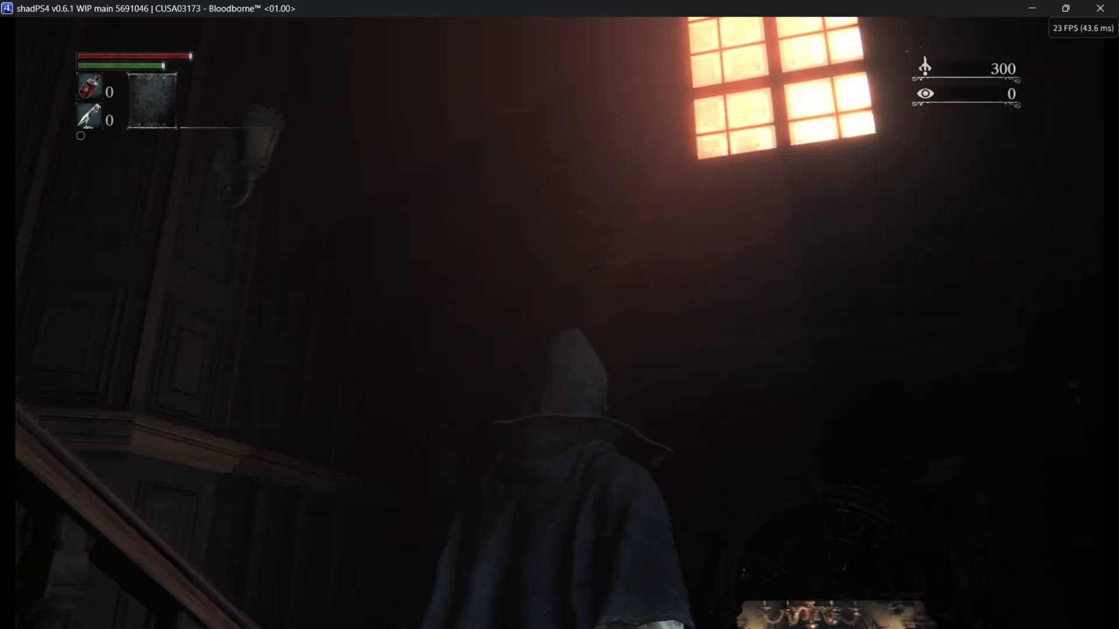
{"action": "key", "text": "w"}
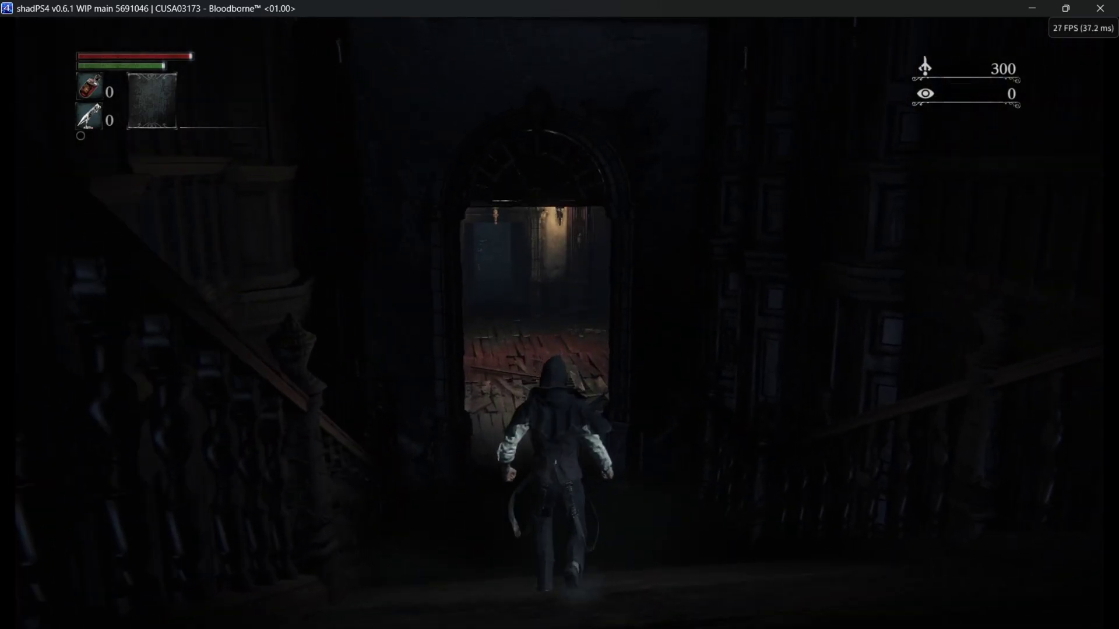
{"action": "key", "text": "w"}
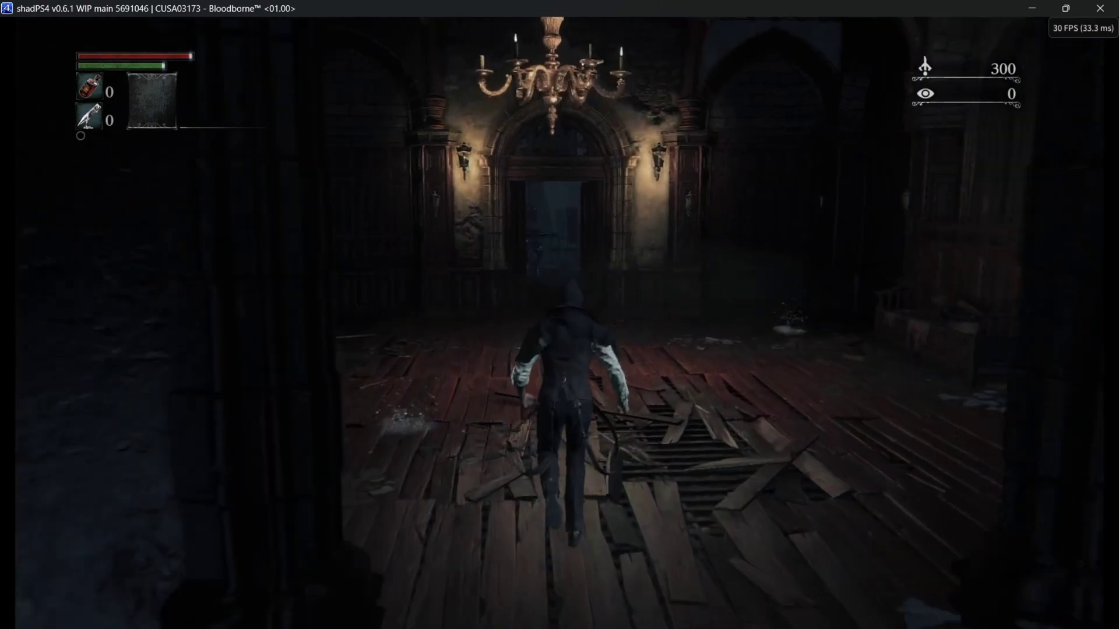
{"action": "key", "text": "w"}
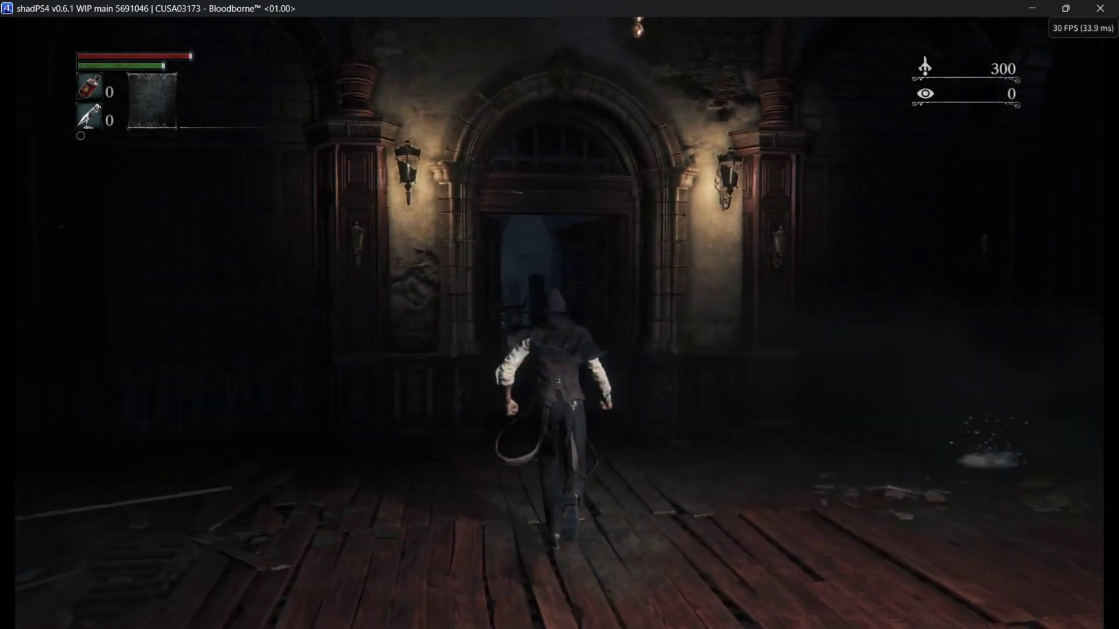
{"action": "key", "text": "w"}
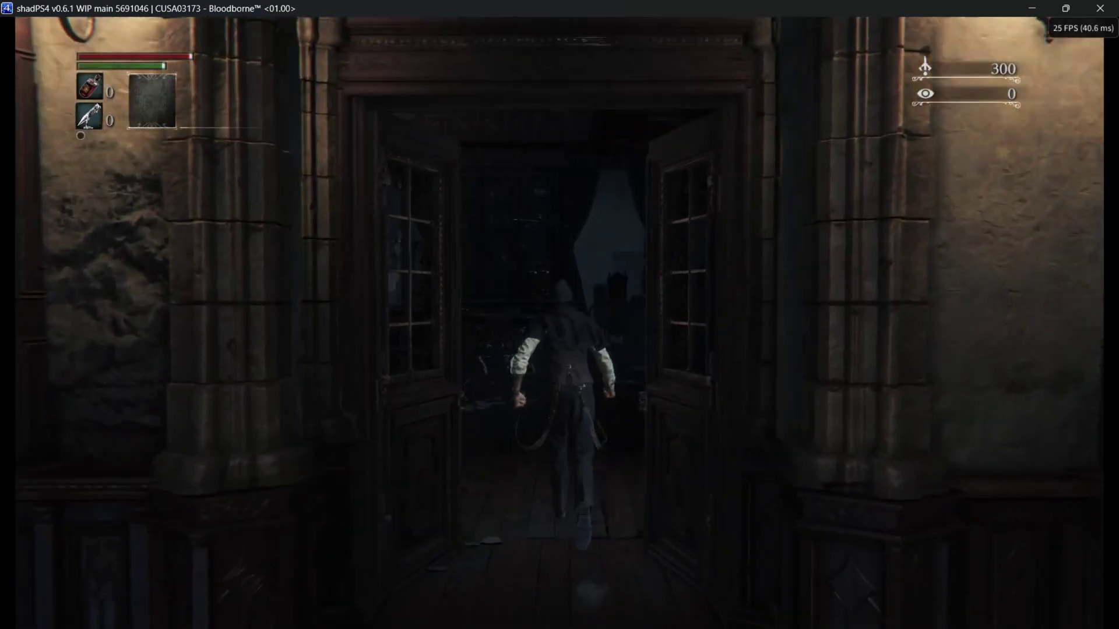
{"action": "key", "text": "w"}
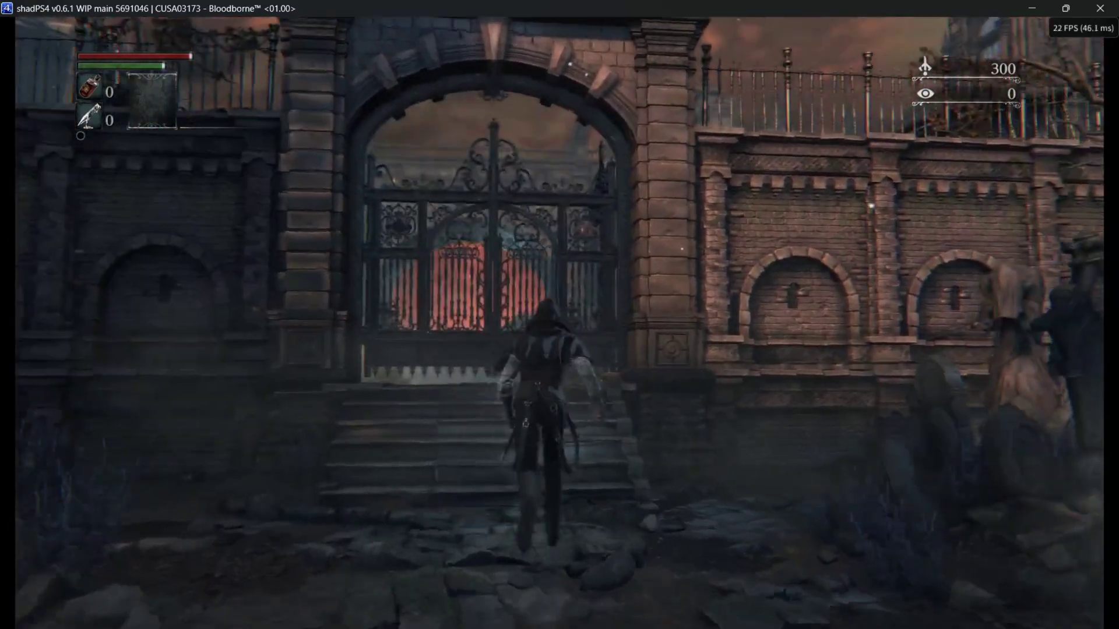
Open the large iron gate at the top of the steps and walk through into Central Yharnam
{"action": "key", "text": "w"}
{"action": "key", "text": "KP_2"}
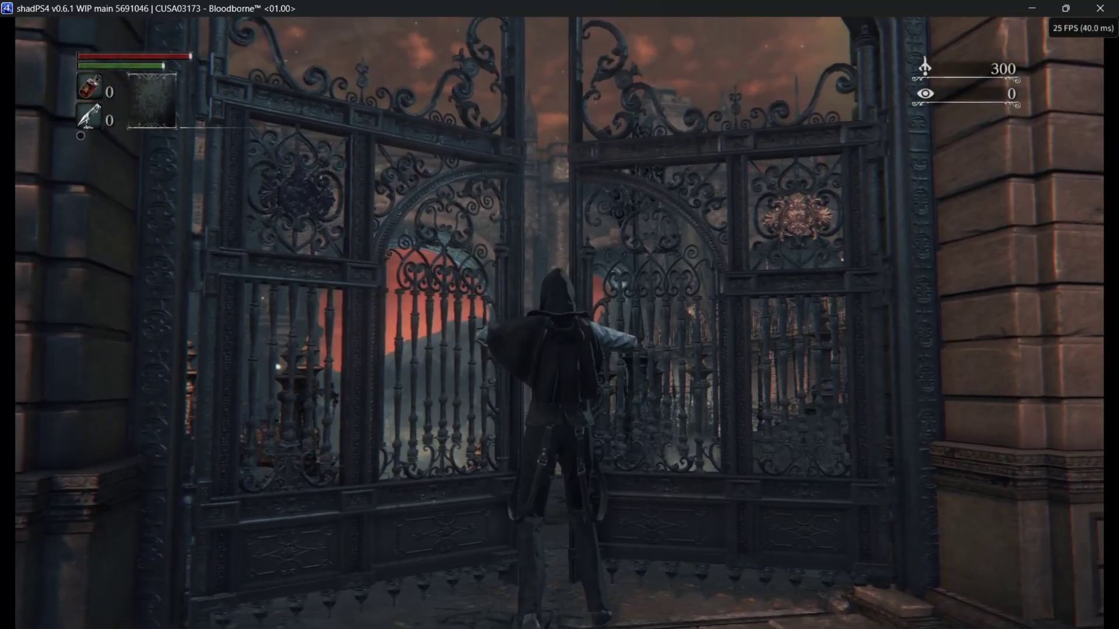
{"action": "key", "text": "w"}
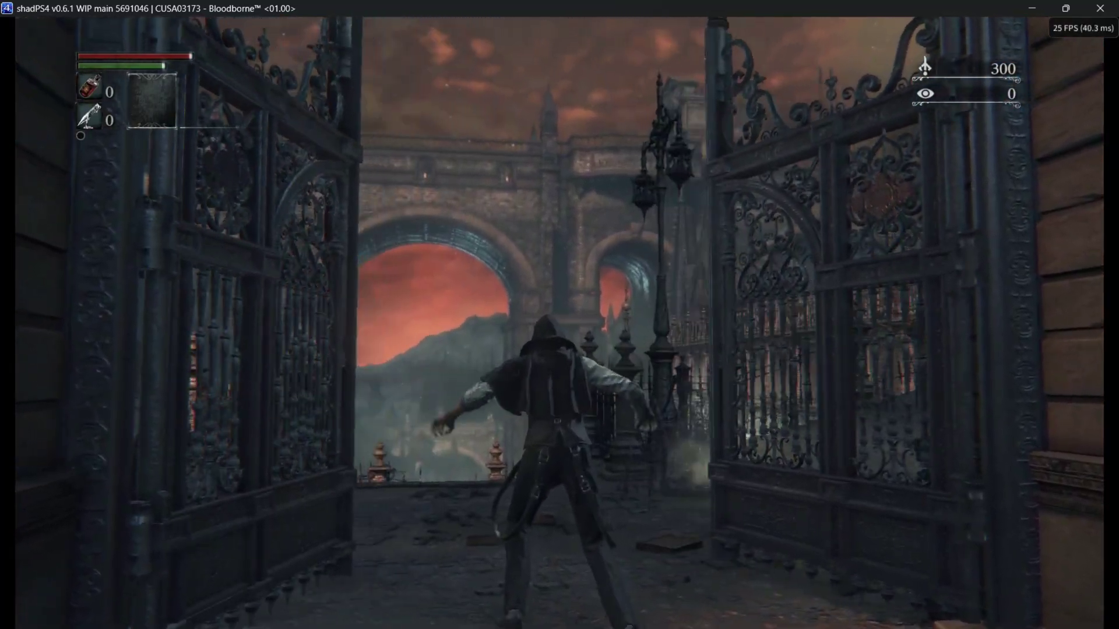
{"action": "key", "text": "w"}
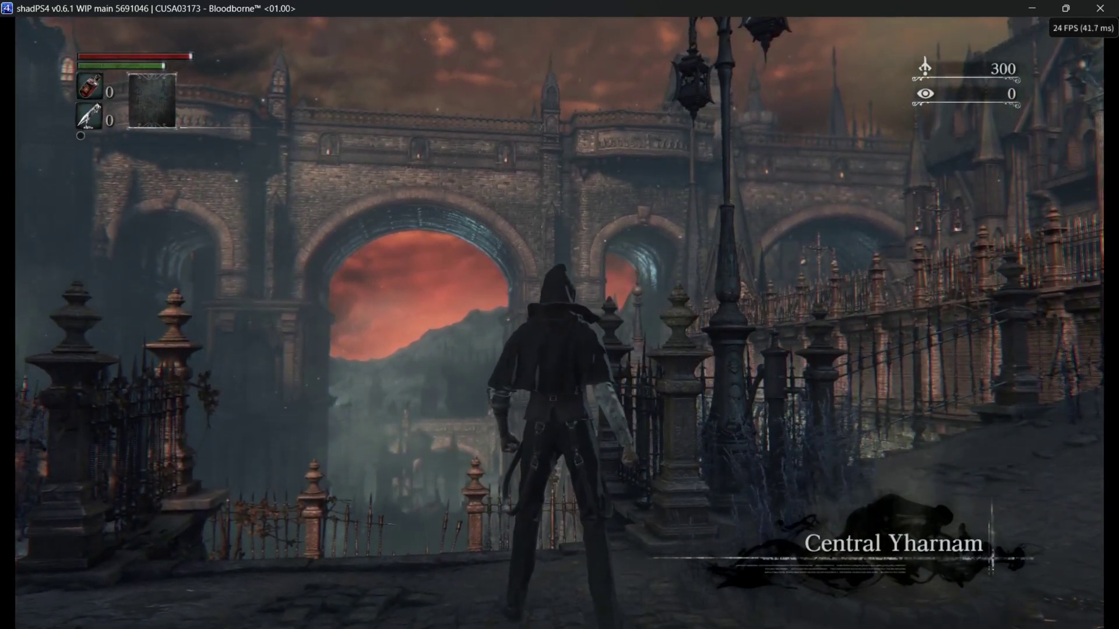
{"action": "key", "text": "j"}
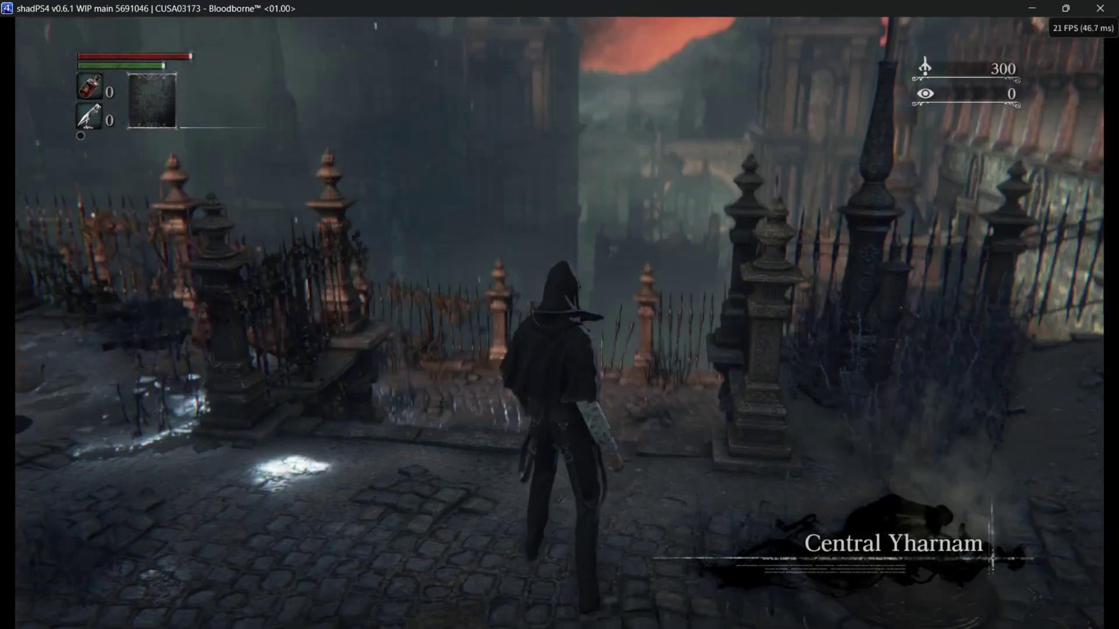
{"action": "key", "text": "l"}
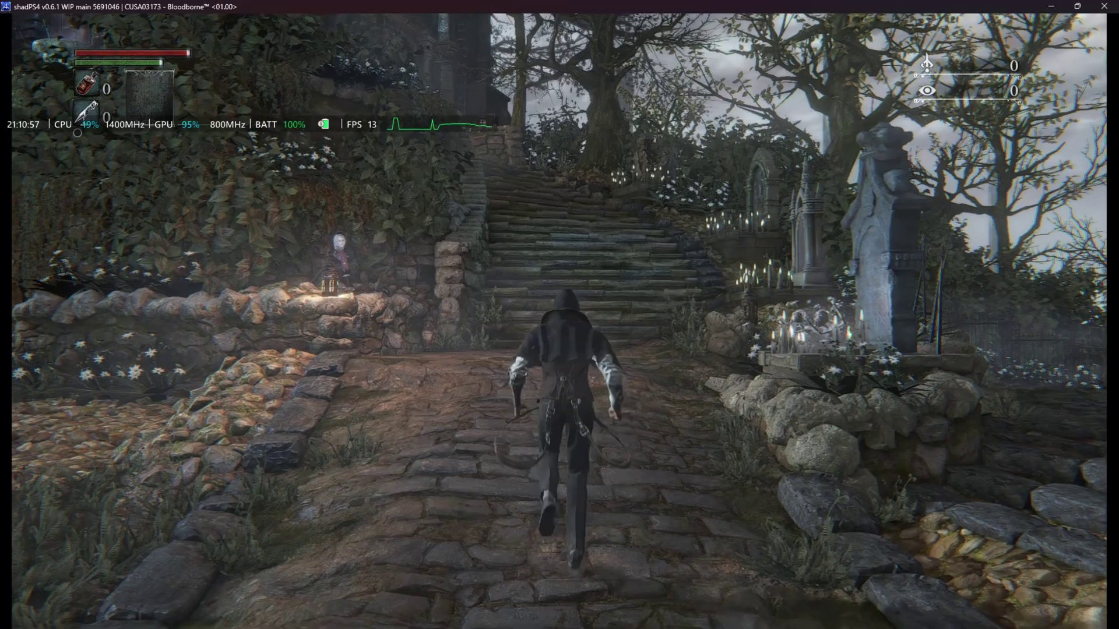
Turn the character away from the stone stairway and run along the garden path toward the iron fence
{"action": "key", "text": "a"}
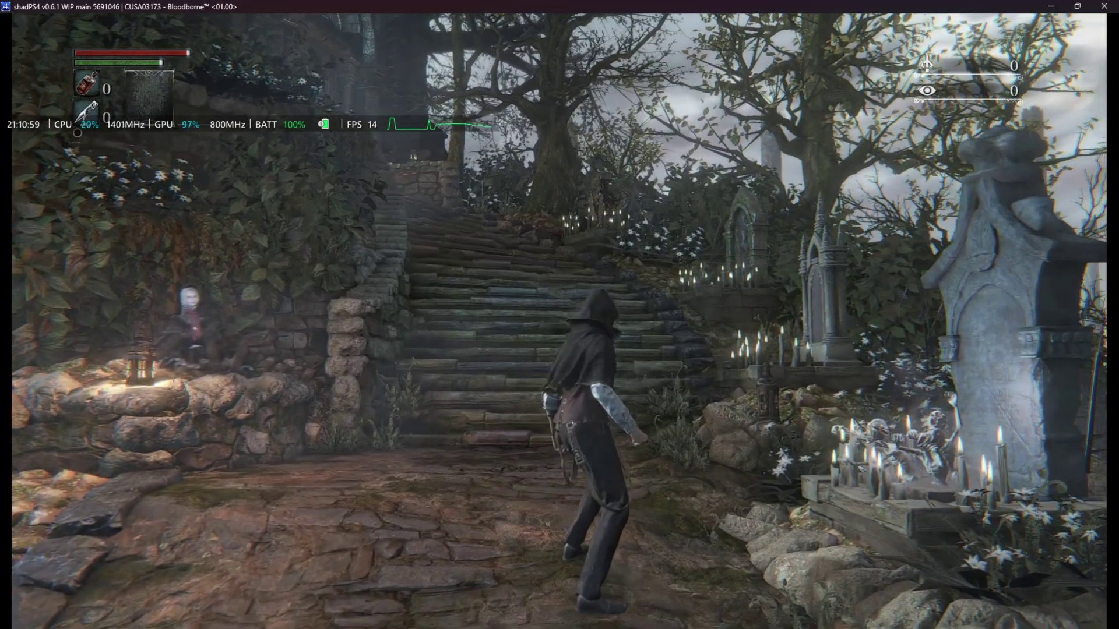
{"action": "key", "text": "a"}
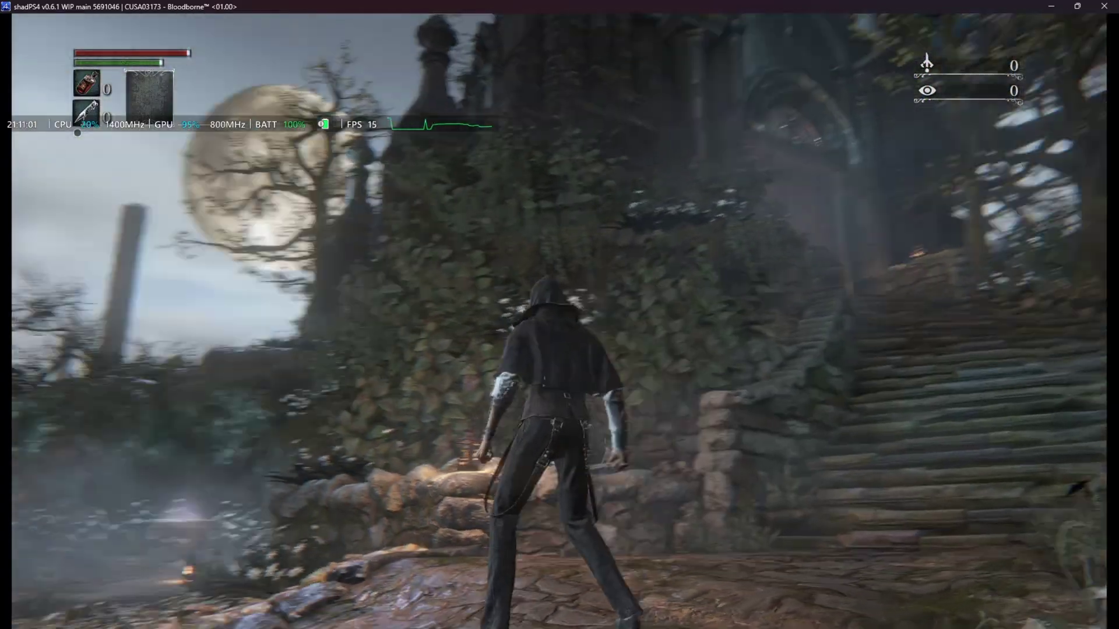
{"action": "key", "text": "a"}
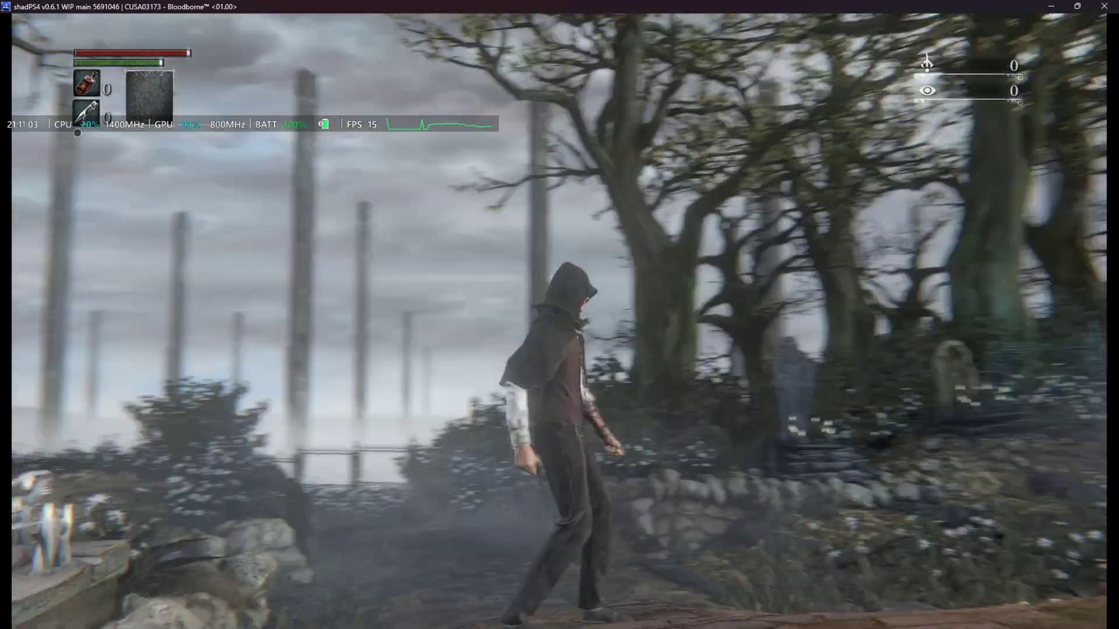
{"action": "key", "text": "a"}
{"action": "key", "text": "w"}
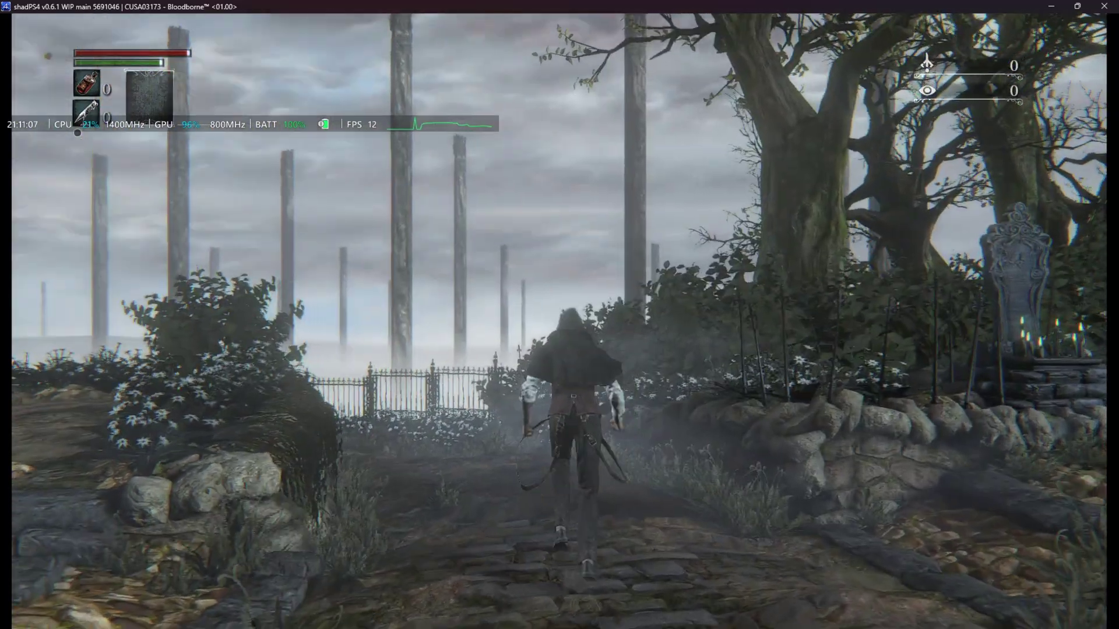
{"action": "key", "text": "w"}
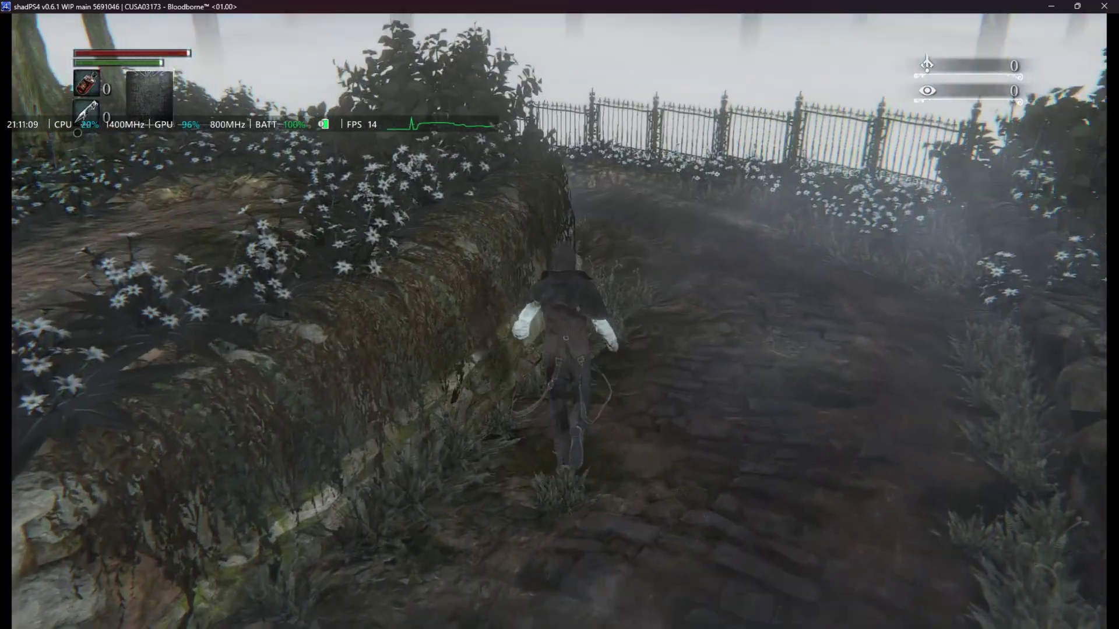
{"action": "key", "text": "w"}
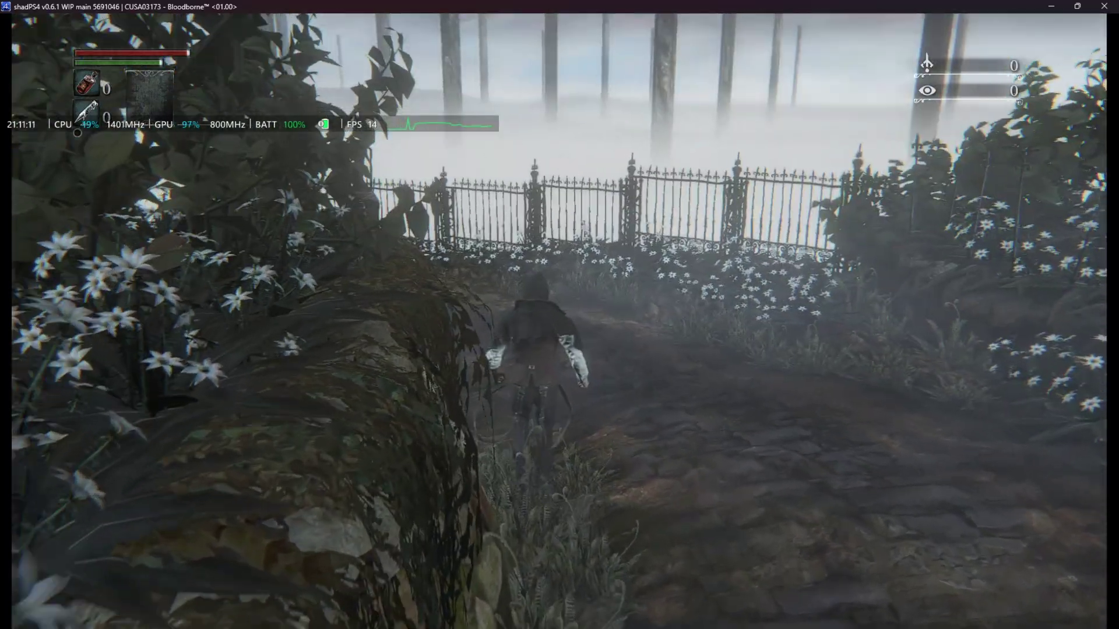
{"action": "key", "text": "w"}
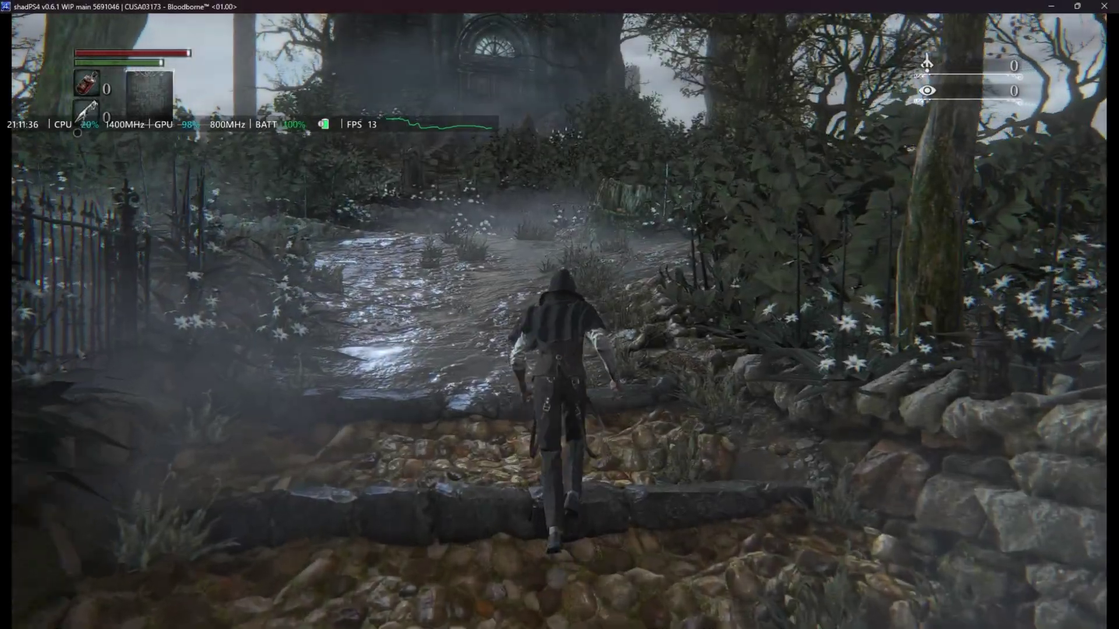
Run the character along the wet garden path toward the building behind the hedges
{"action": "key", "text": "w"}
{"action": "key", "text": "w"}
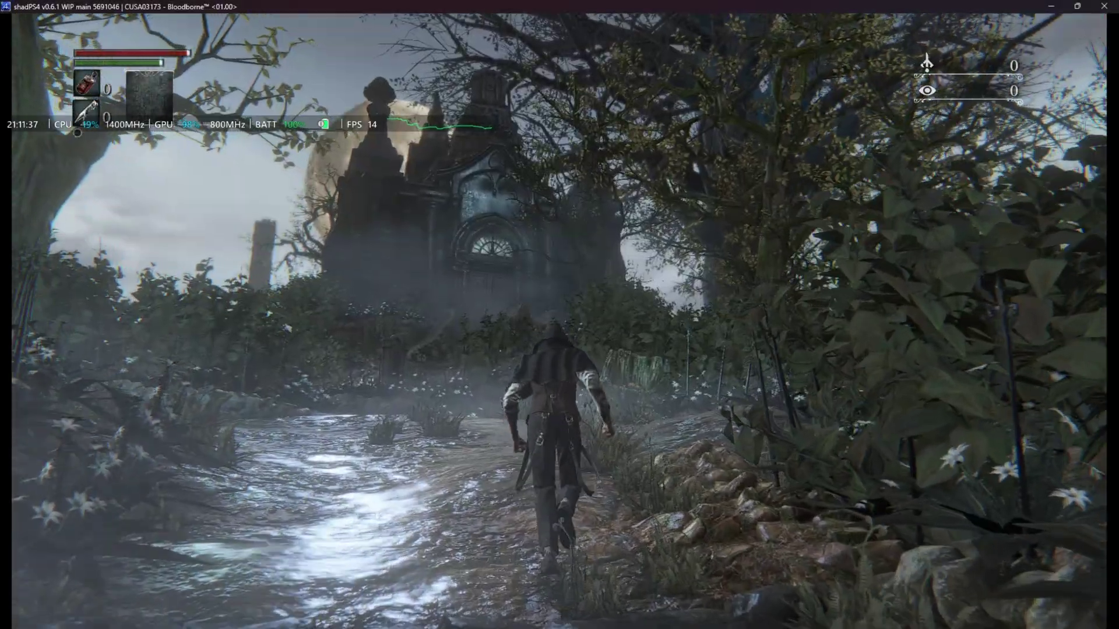
{"action": "key", "text": "w"}
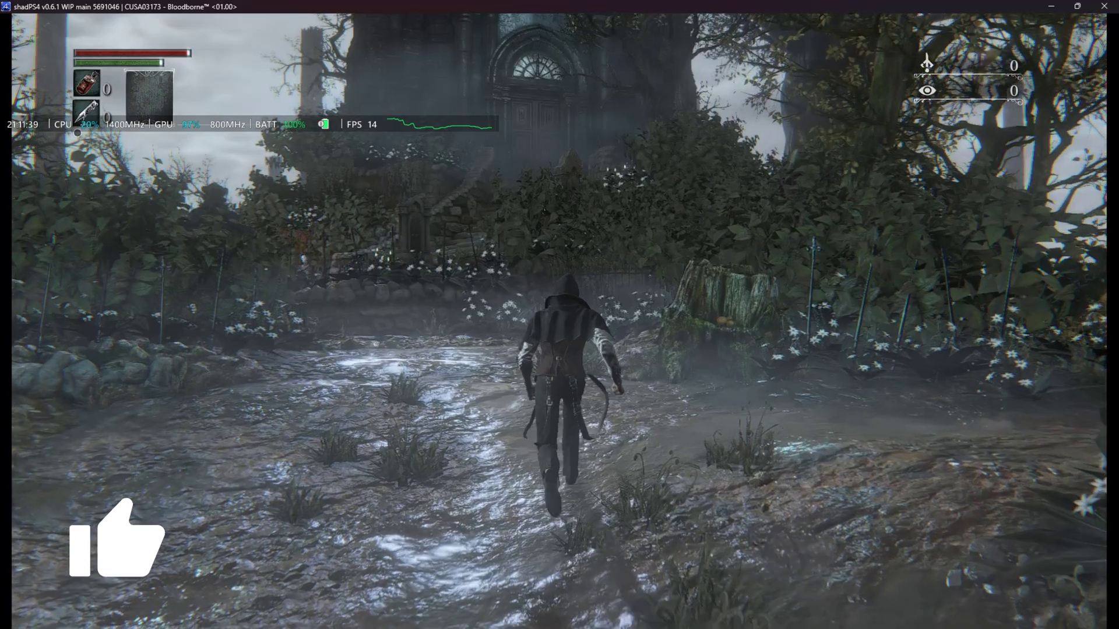
{"action": "key", "text": "w"}
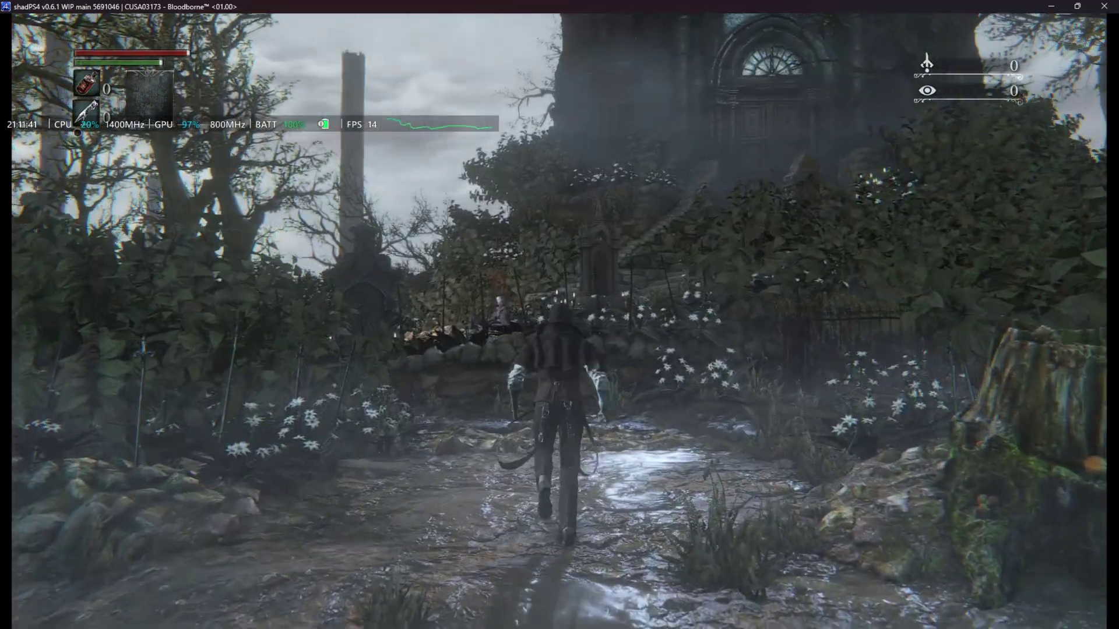